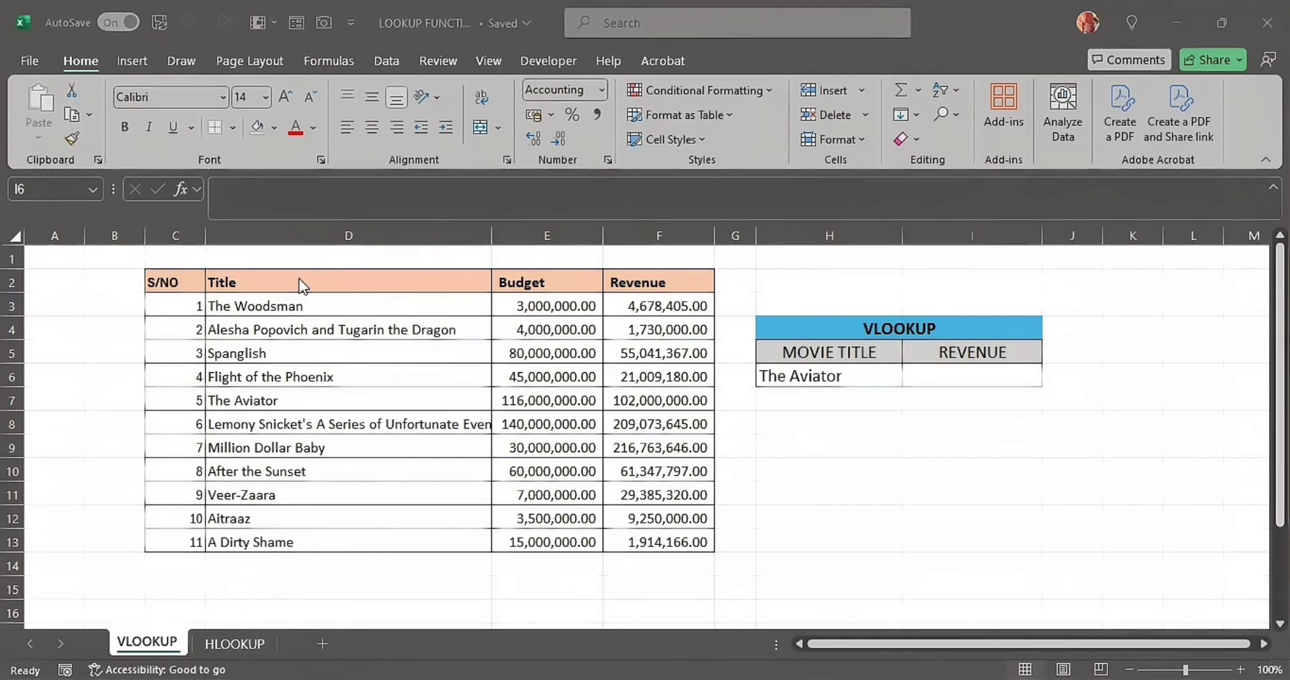
left_click(279, 282)
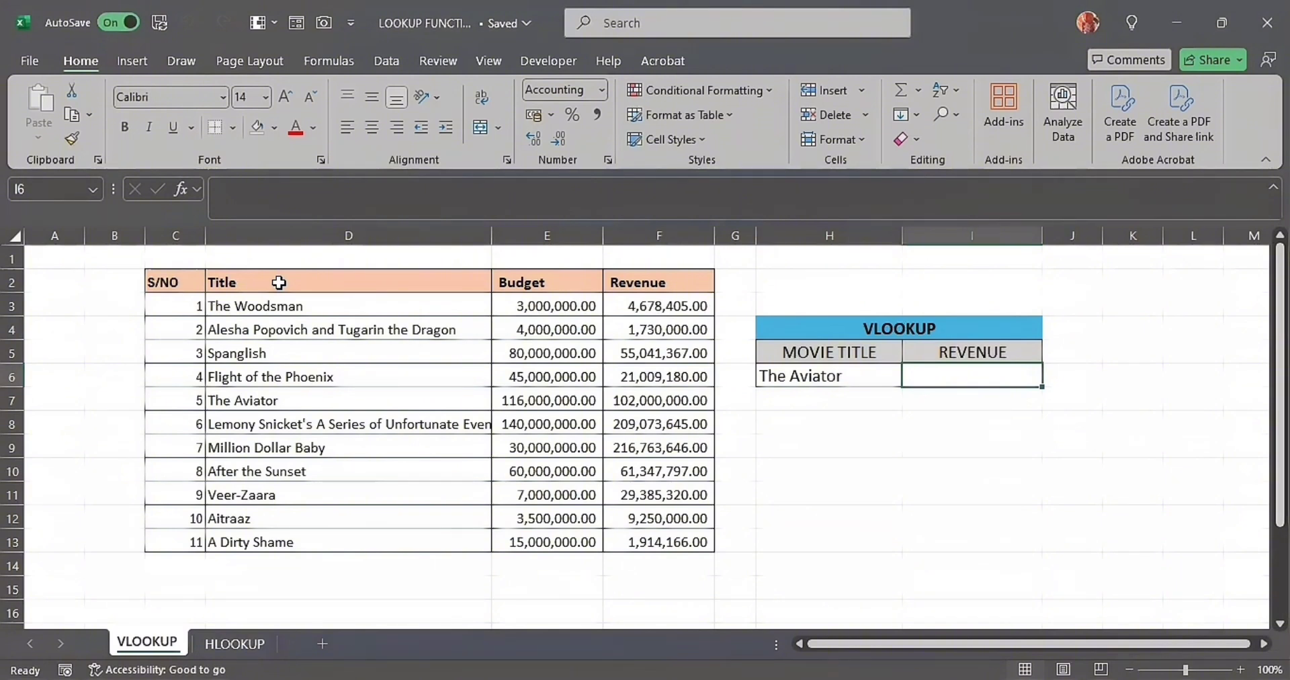
left_click(555, 282)
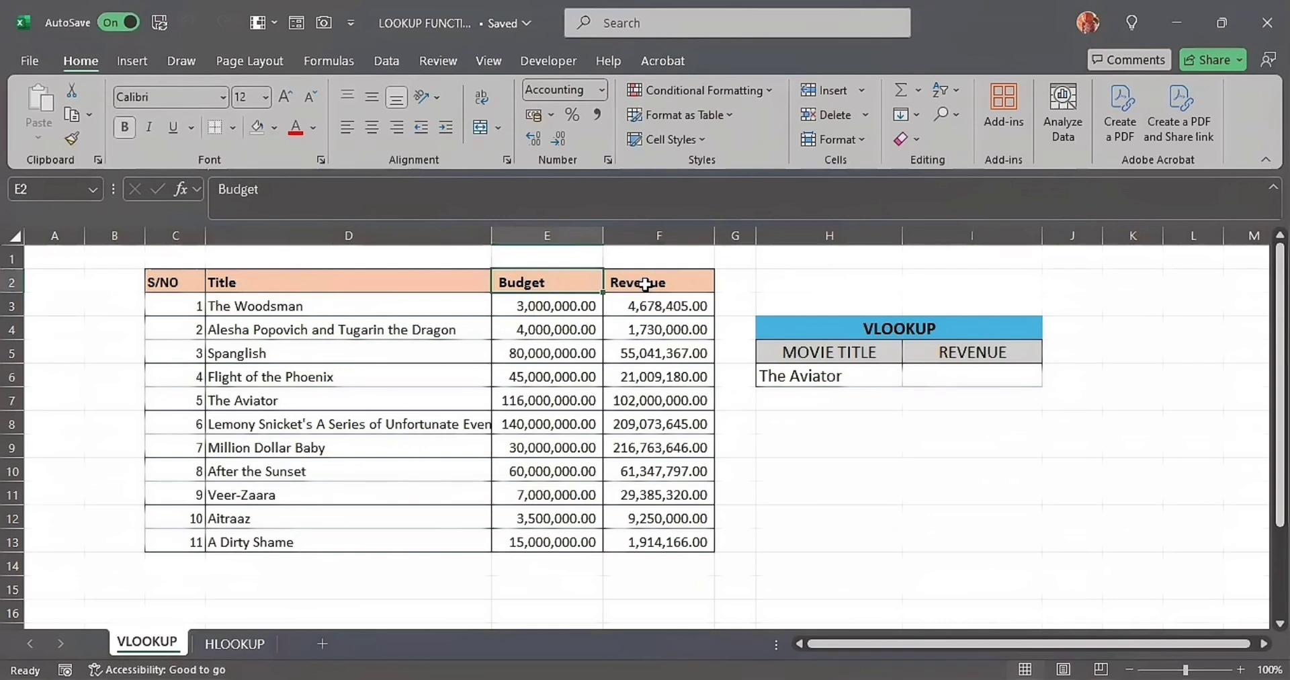
left_click(644, 284)
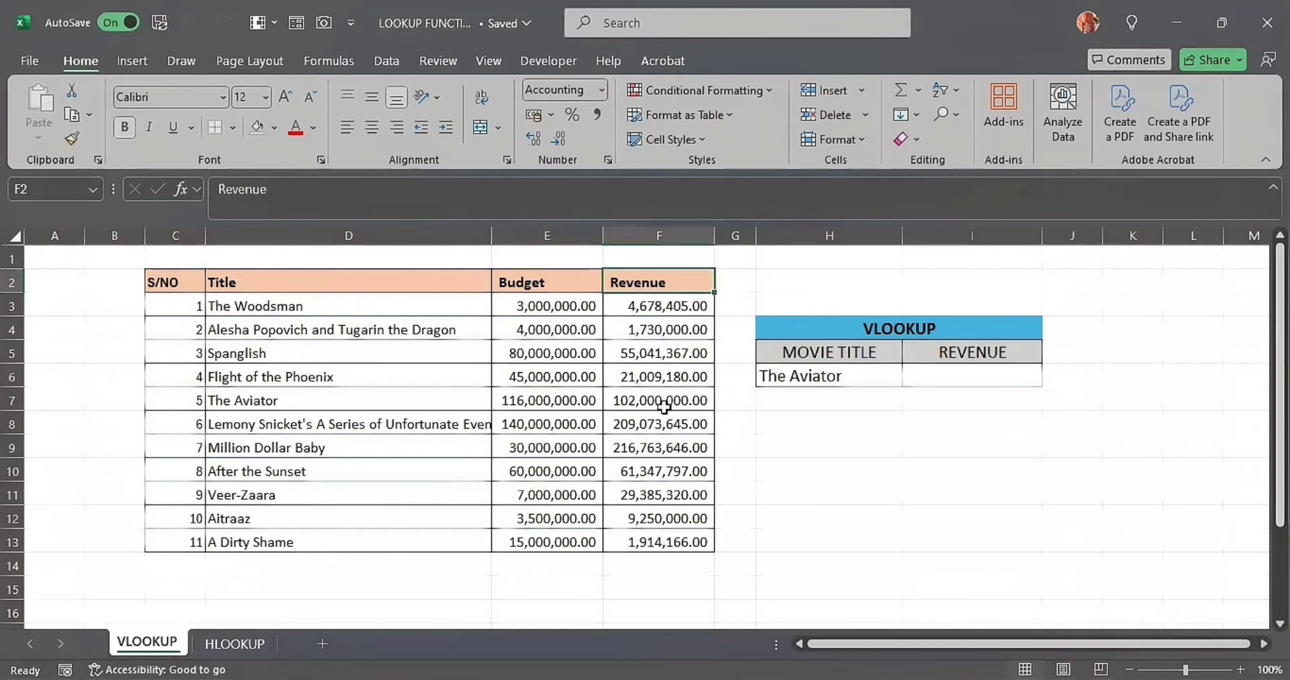
- Start a VLOOKUP formula in the Revenue cell I6, using the movie title in H6 as the lookup value
left_click(967, 377)
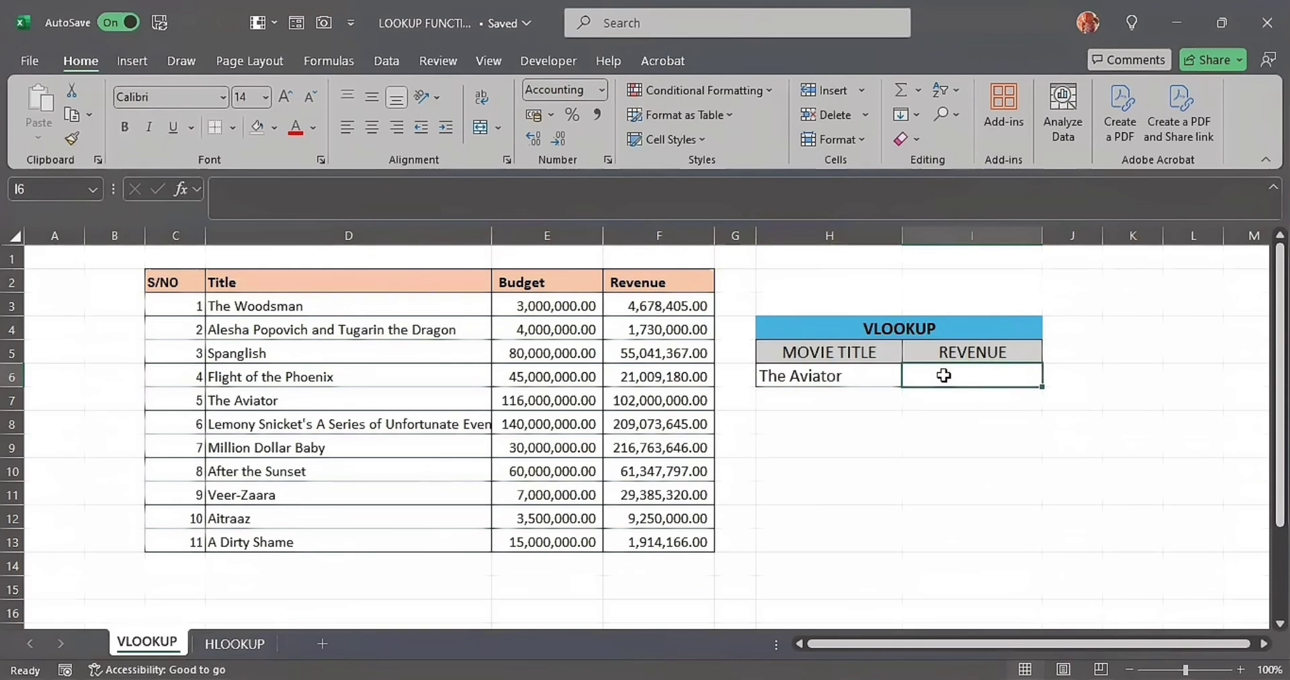
type("=")
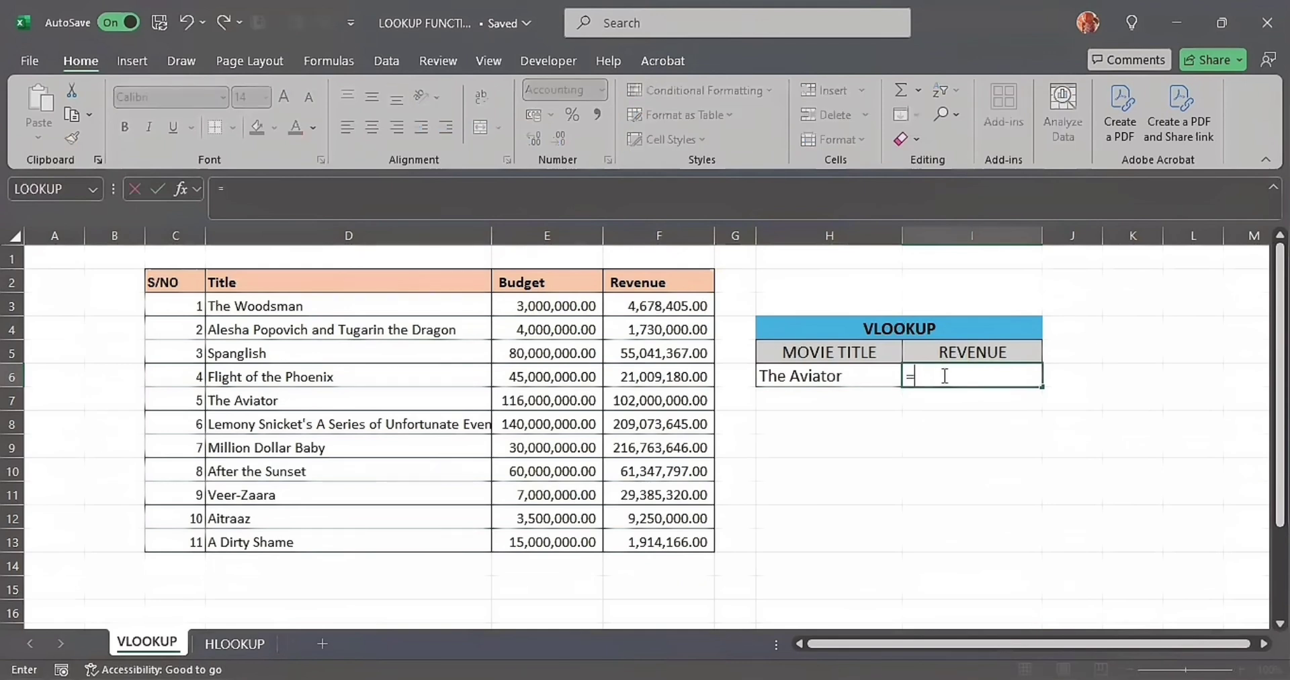
type("VLOOKUP(")
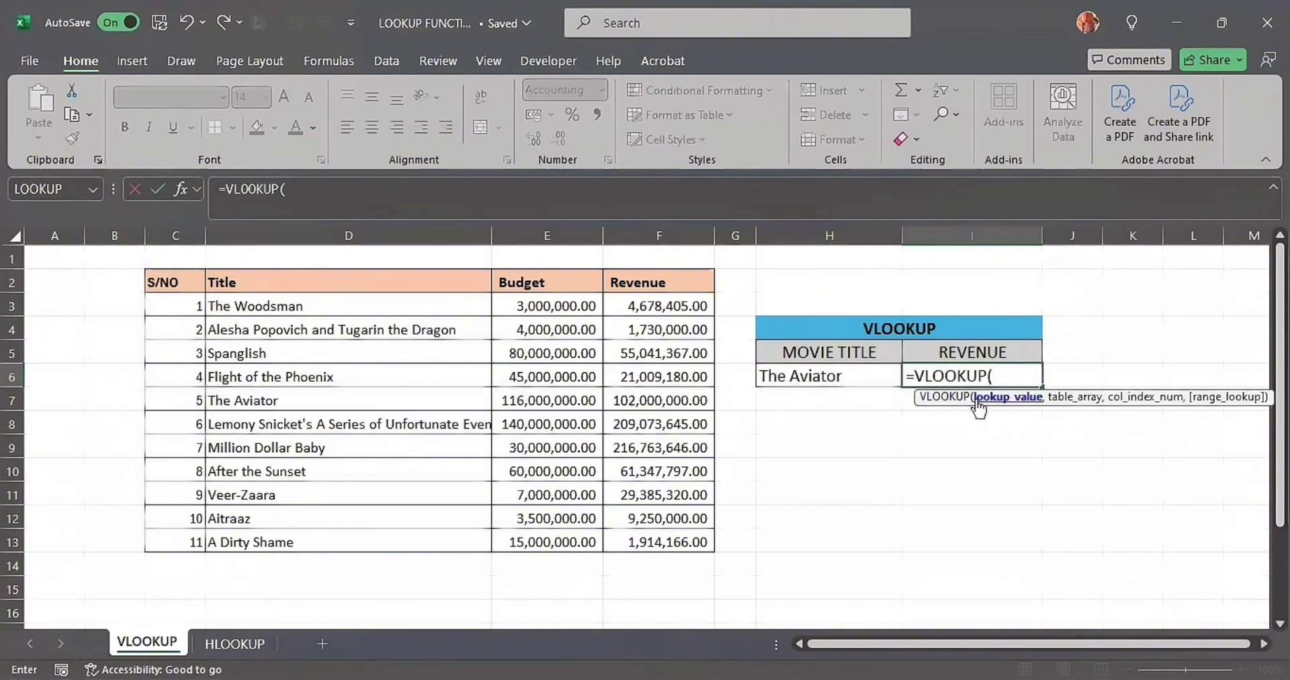
left_click(863, 374)
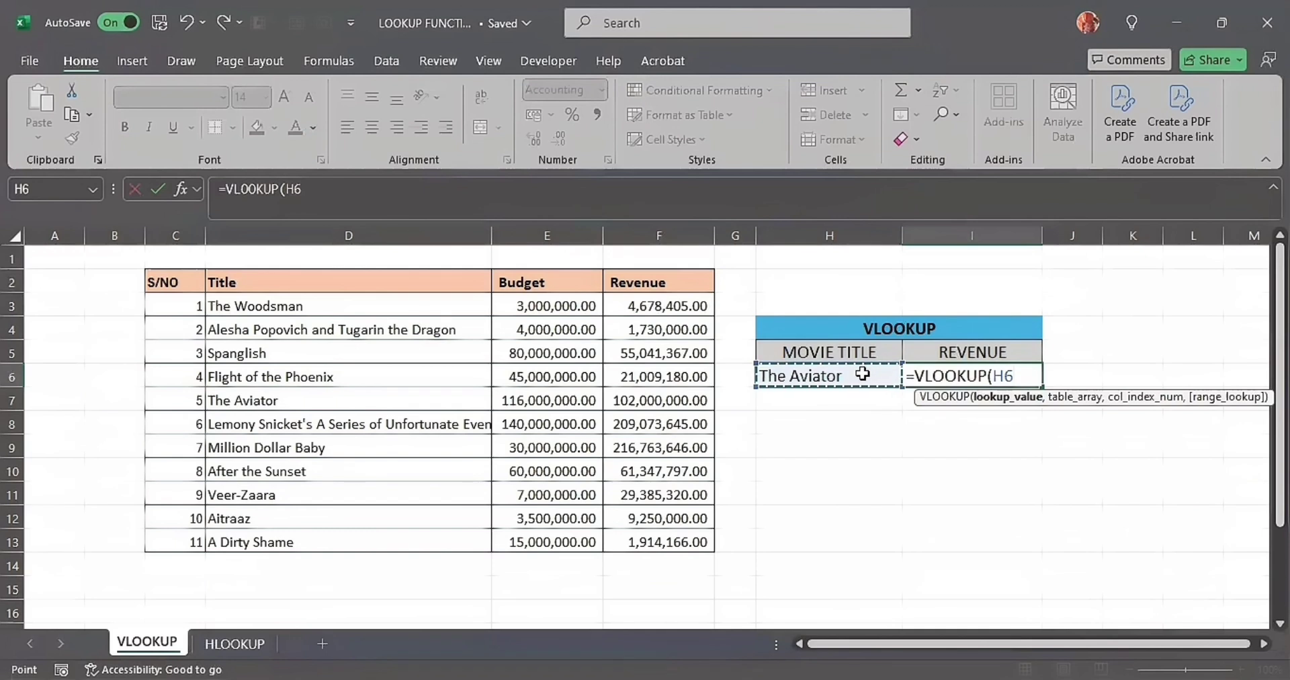
type(",")
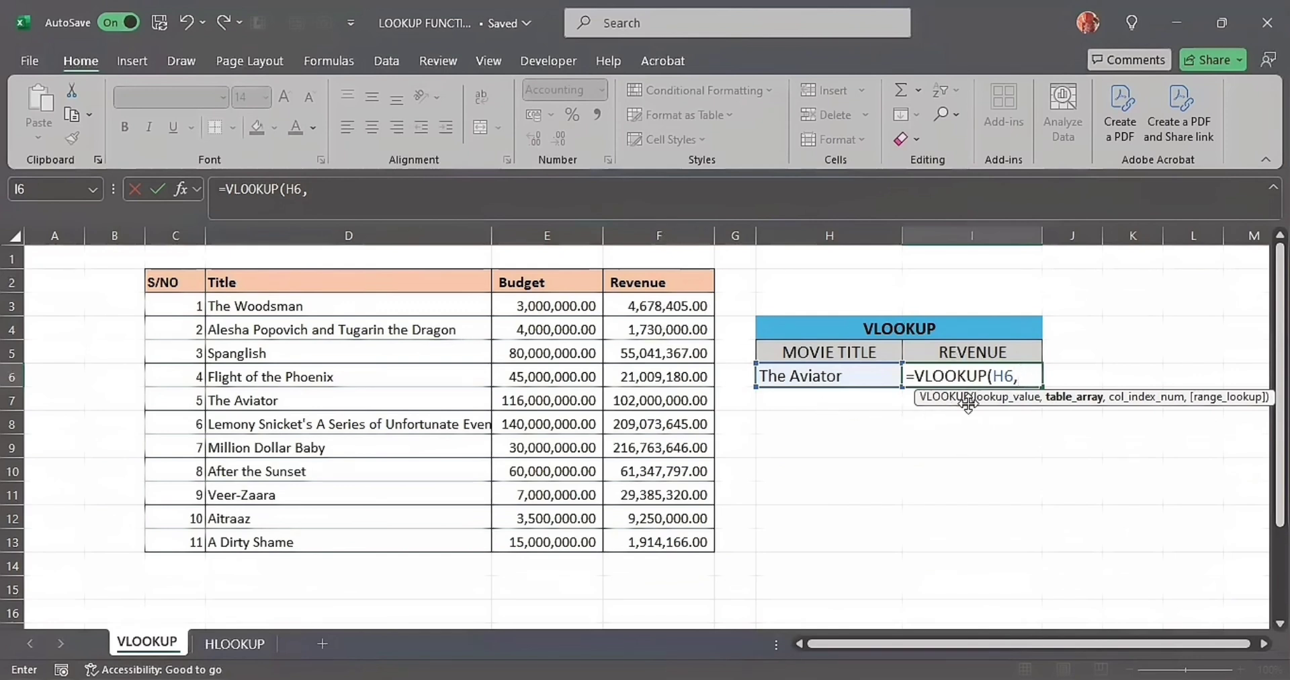
left_click(332, 280)
left_click_drag(488, 292, 618, 518)
left_click(160, 283)
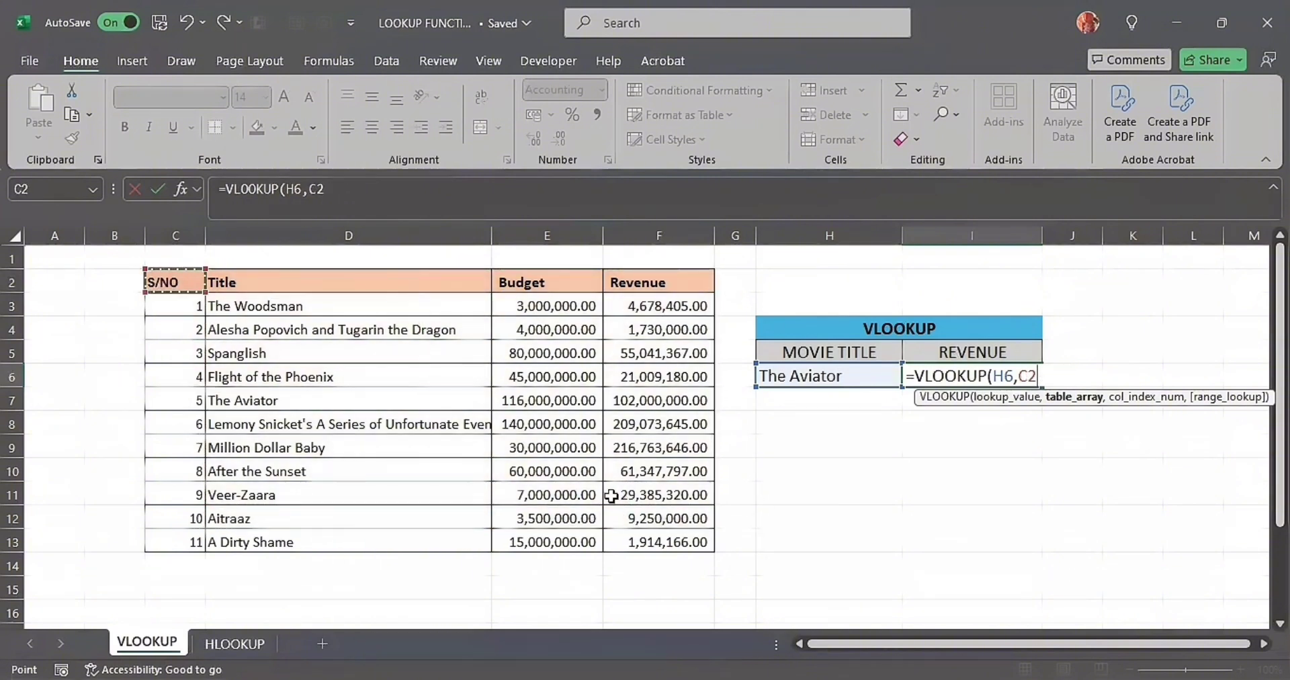
left_click(643, 534, "shift")
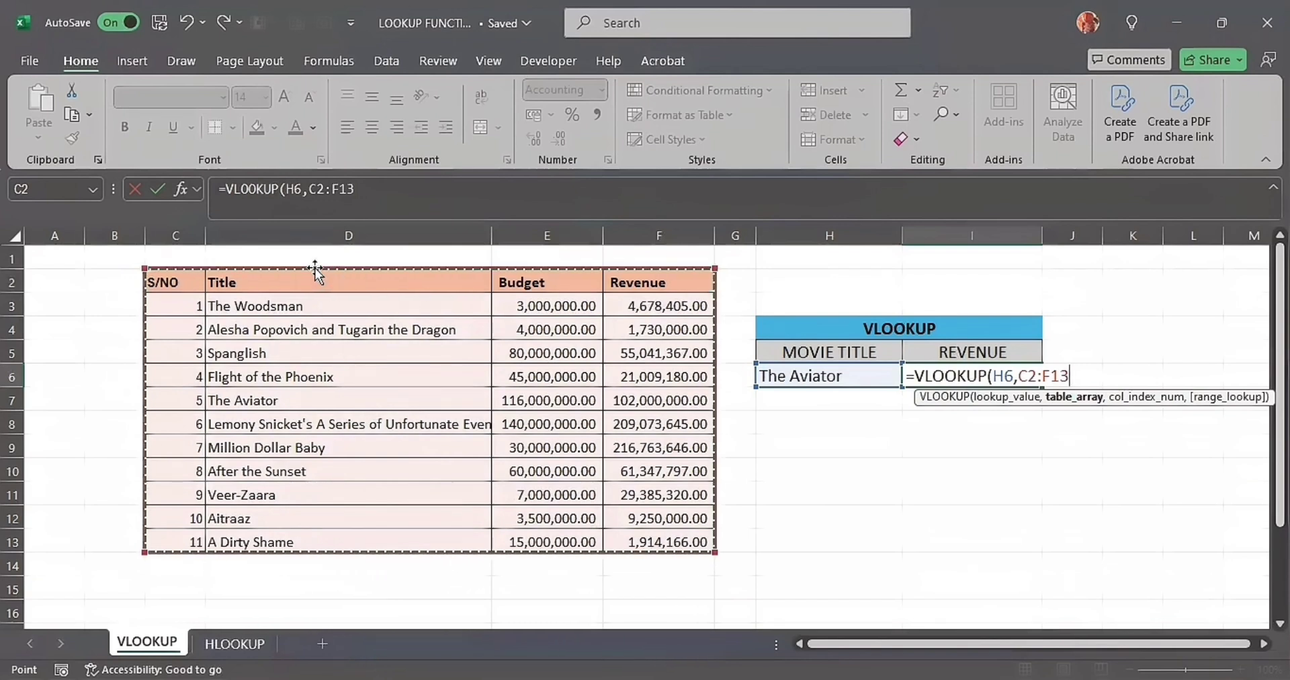
- Complete the VLOOKUP formula with table array D2:F13, column index 3 and FALSE for an exact match, and enter it
left_click_drag(315, 281, 496, 309)
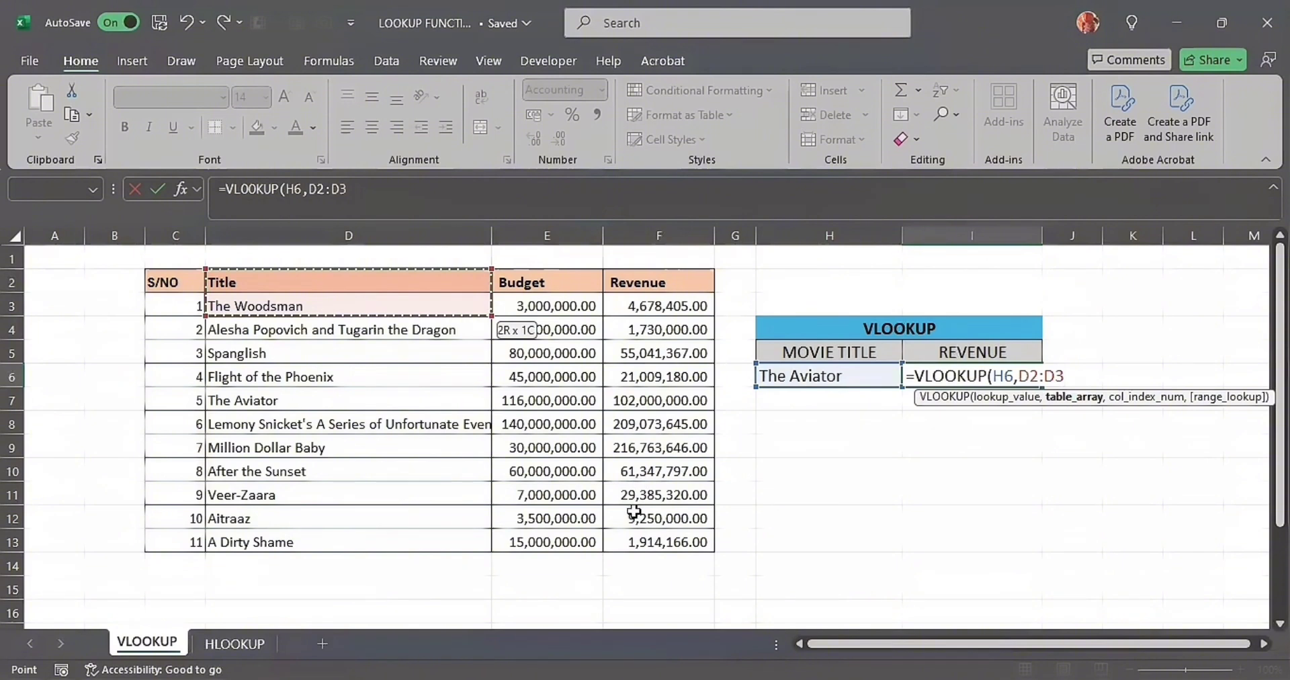
left_click_drag(637, 571, 639, 541)
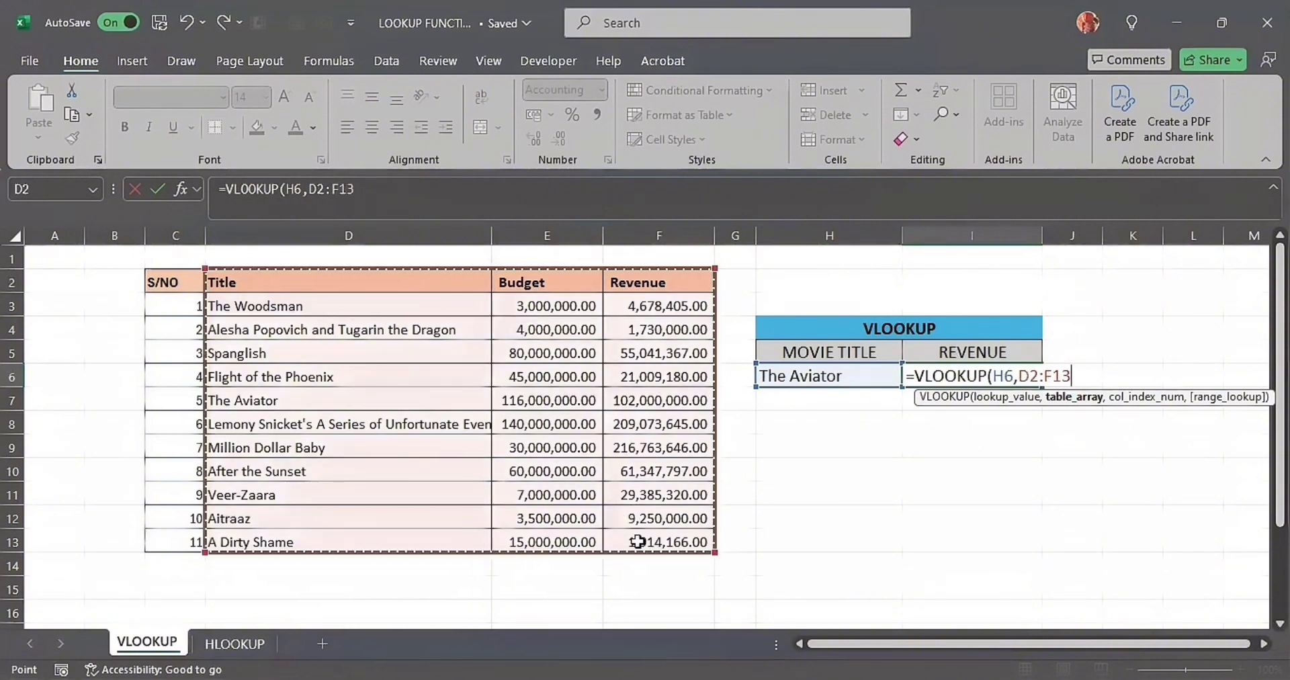
type(",")
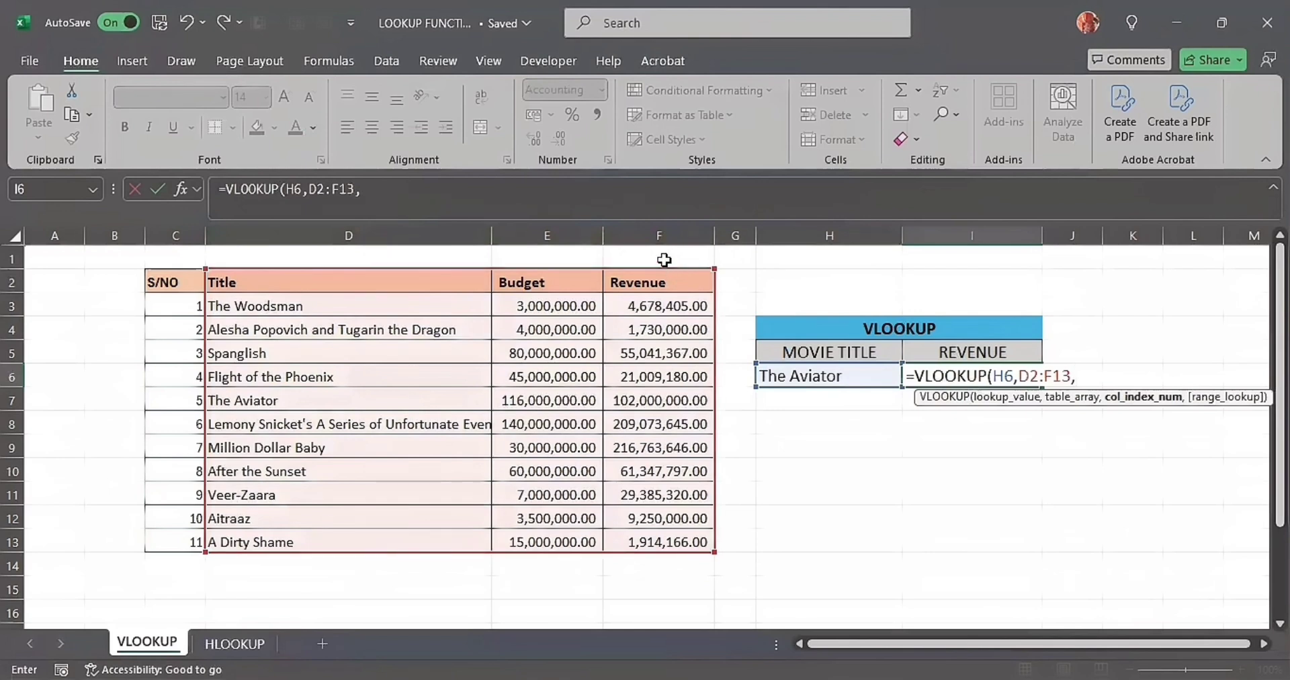
type("3")
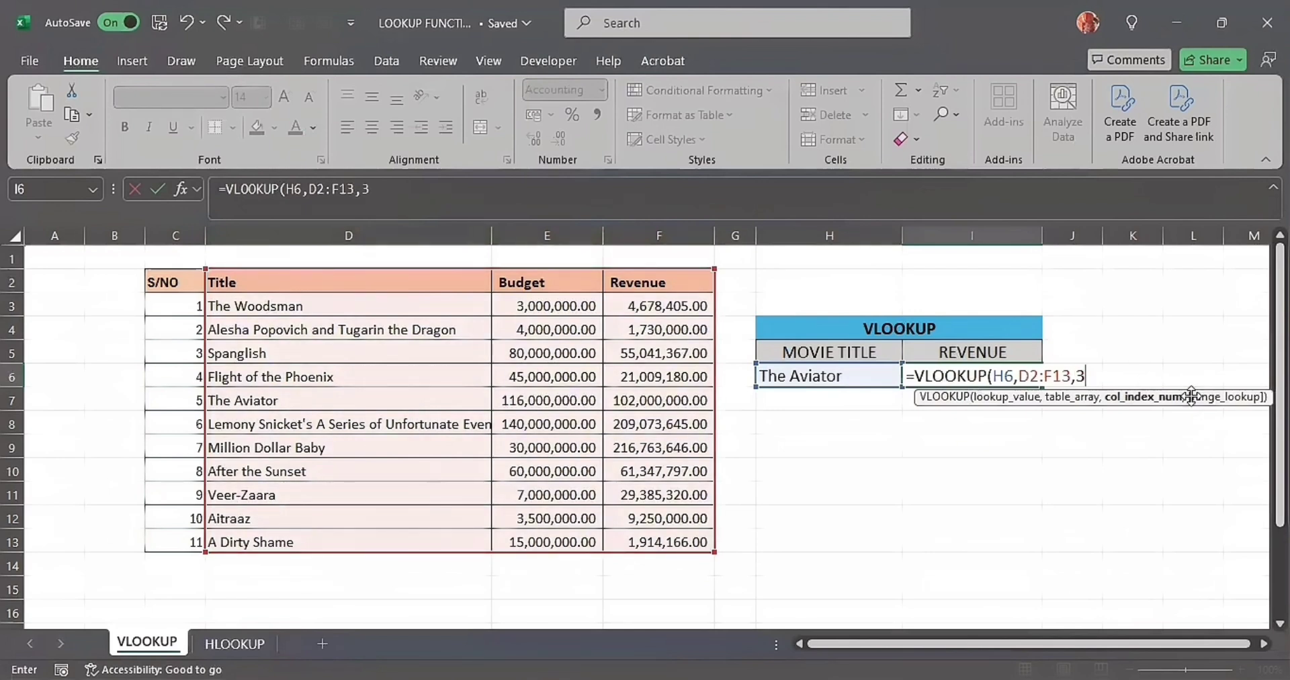
type(",")
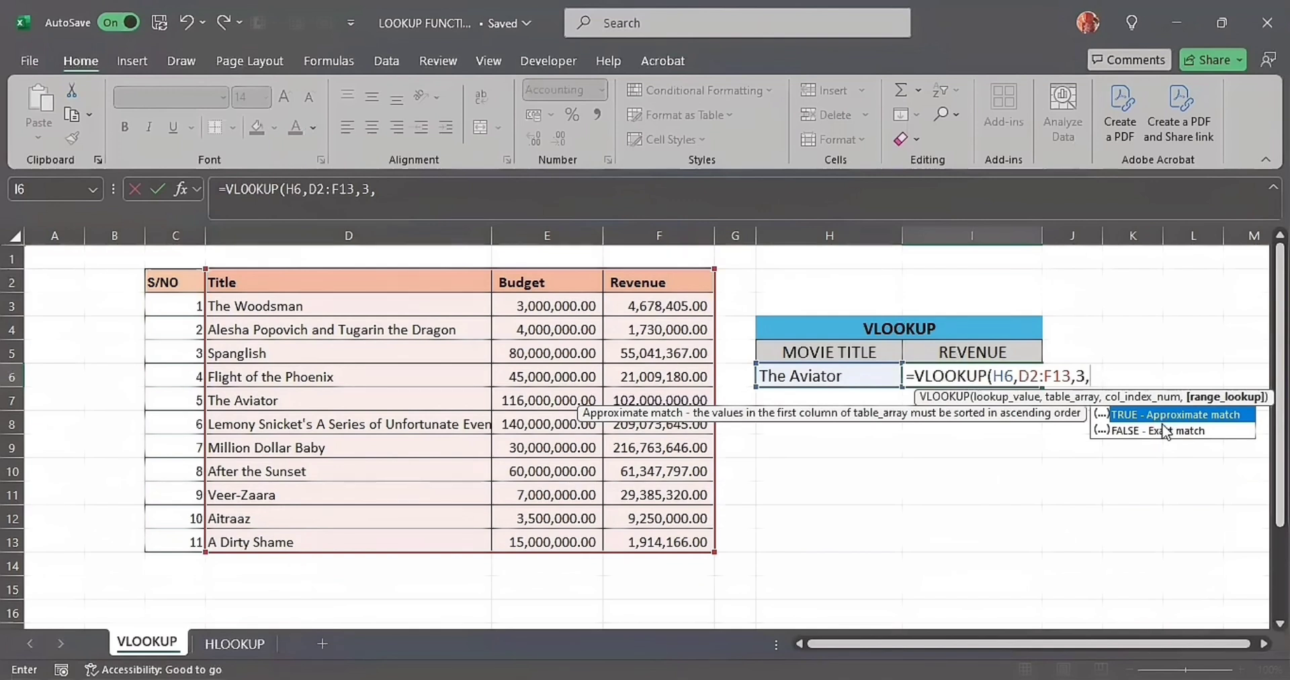
double_click(1164, 434)
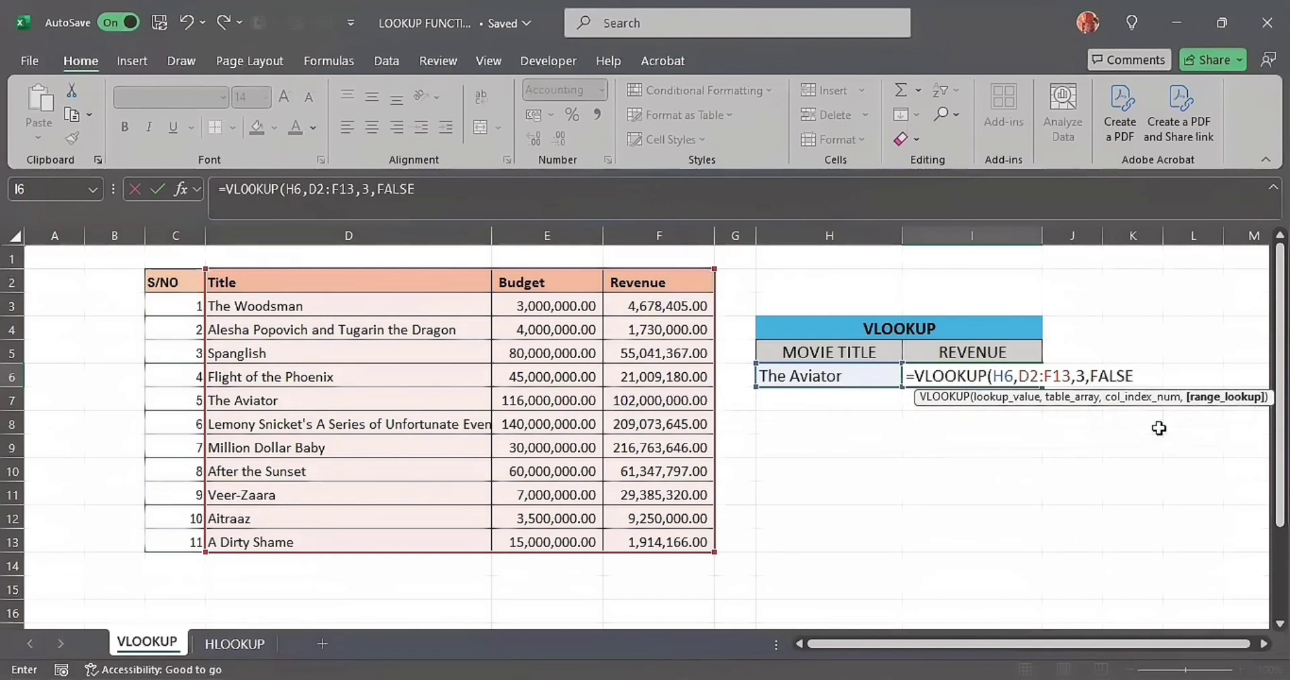
key("Return")
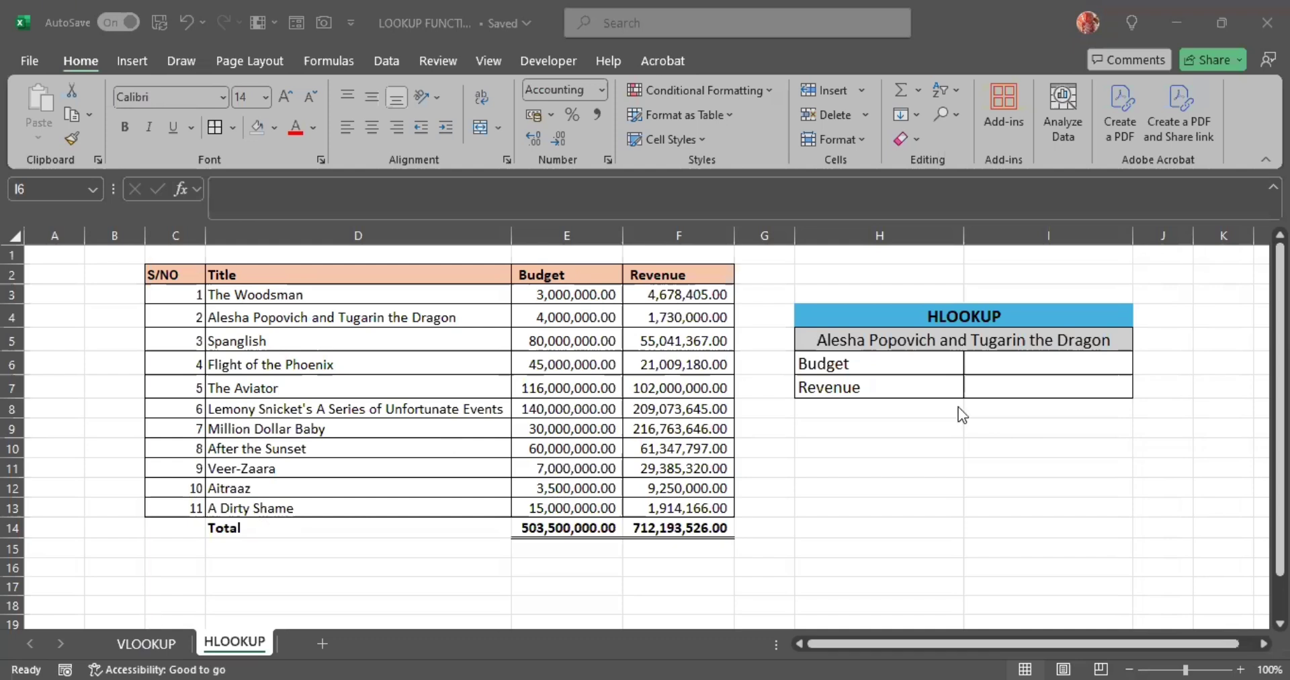
left_click(904, 340)
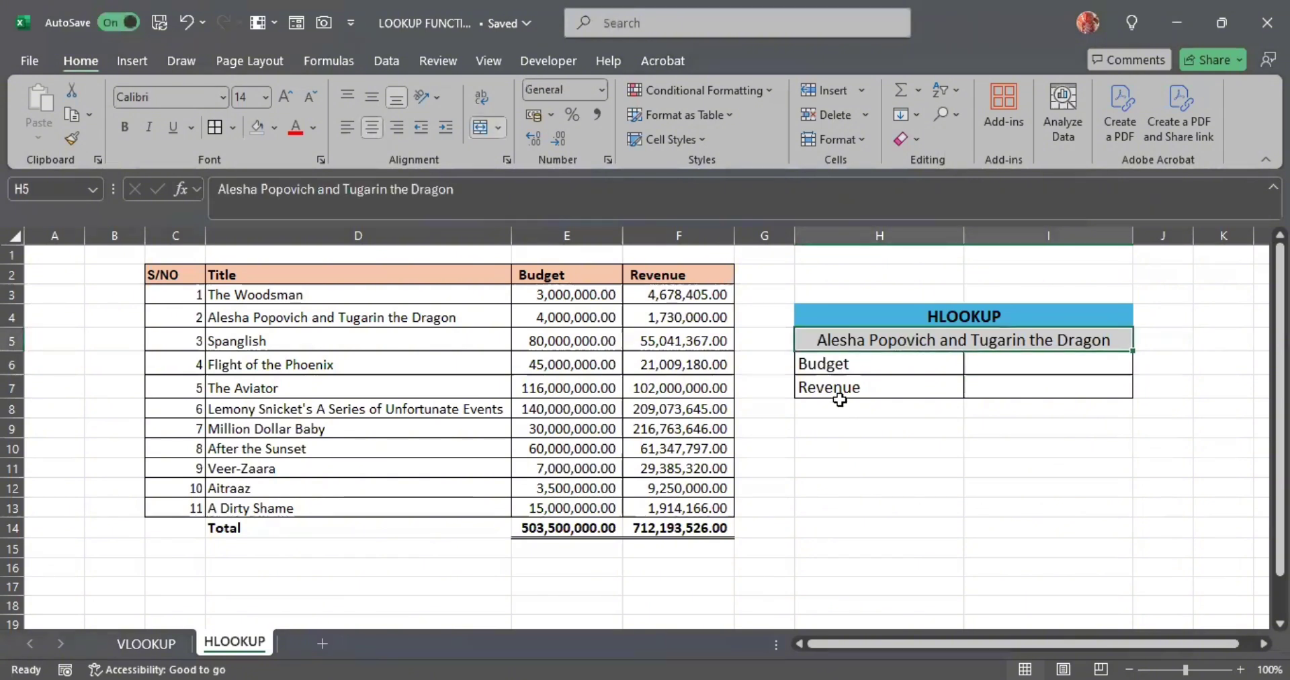
left_click_drag(173, 271, 700, 273)
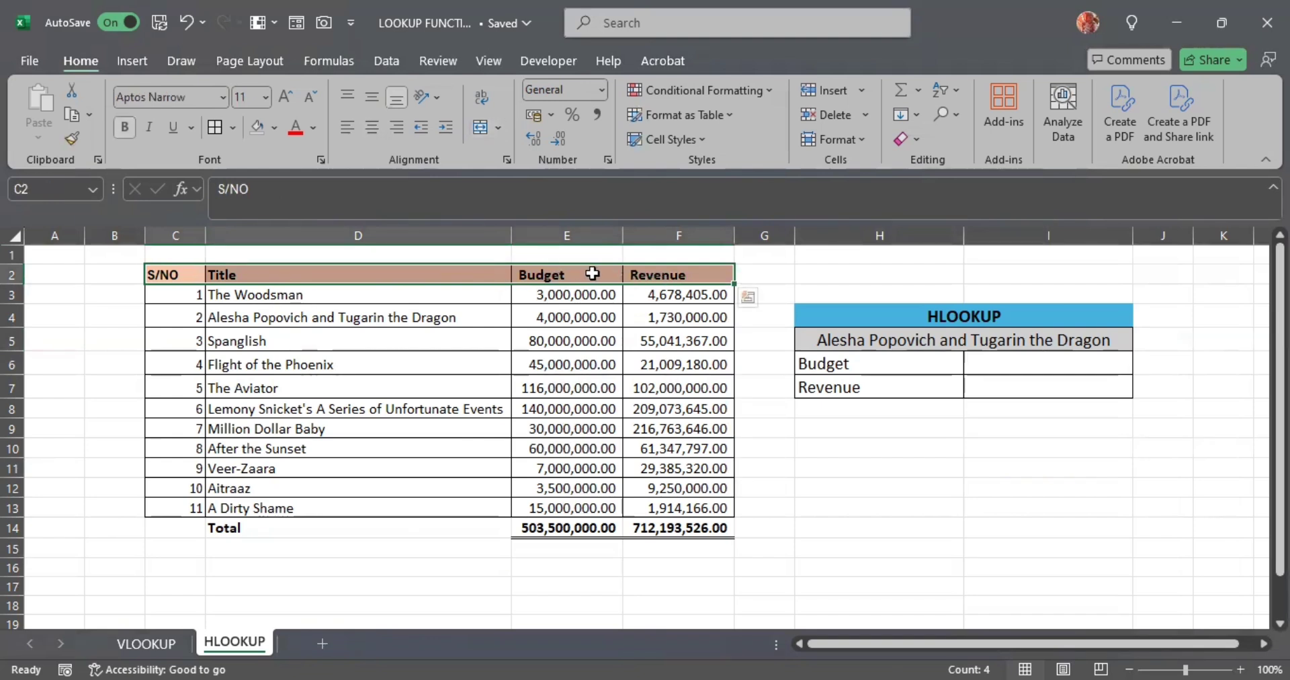
left_click(13, 275)
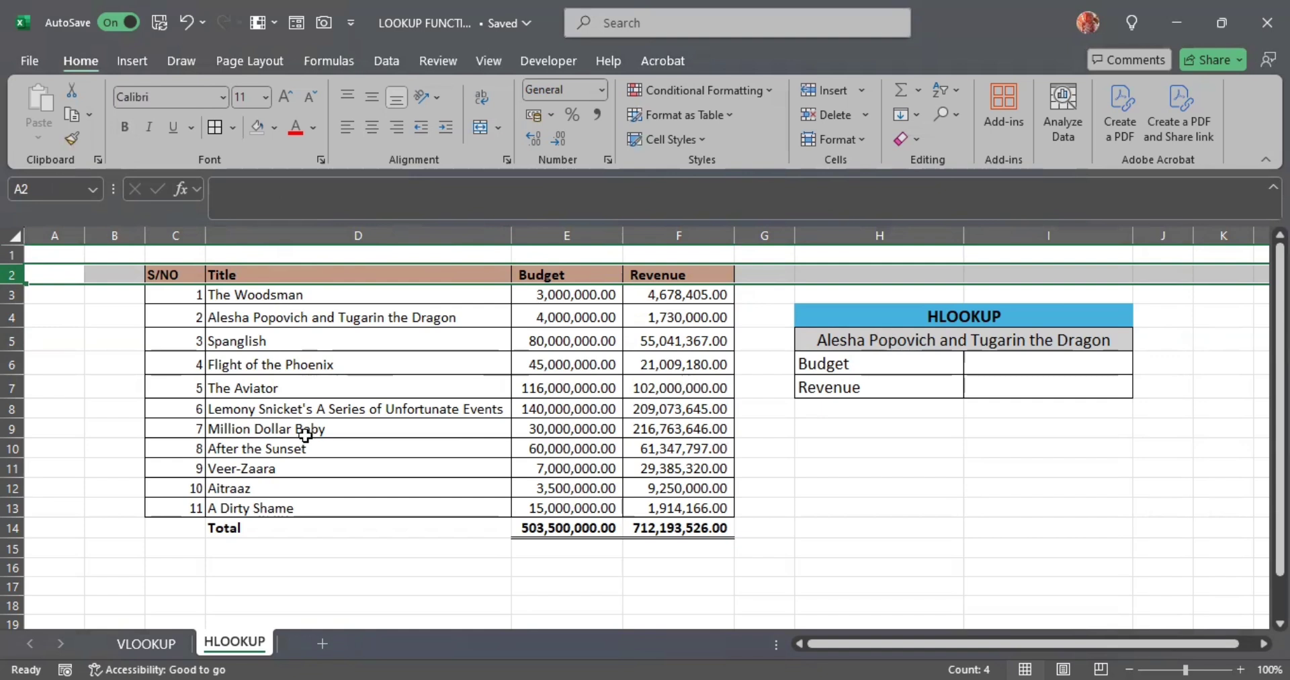
- Start an HLOOKUP formula in cell I6 beside Budget, using H6 as the lookup value
left_click(998, 365)
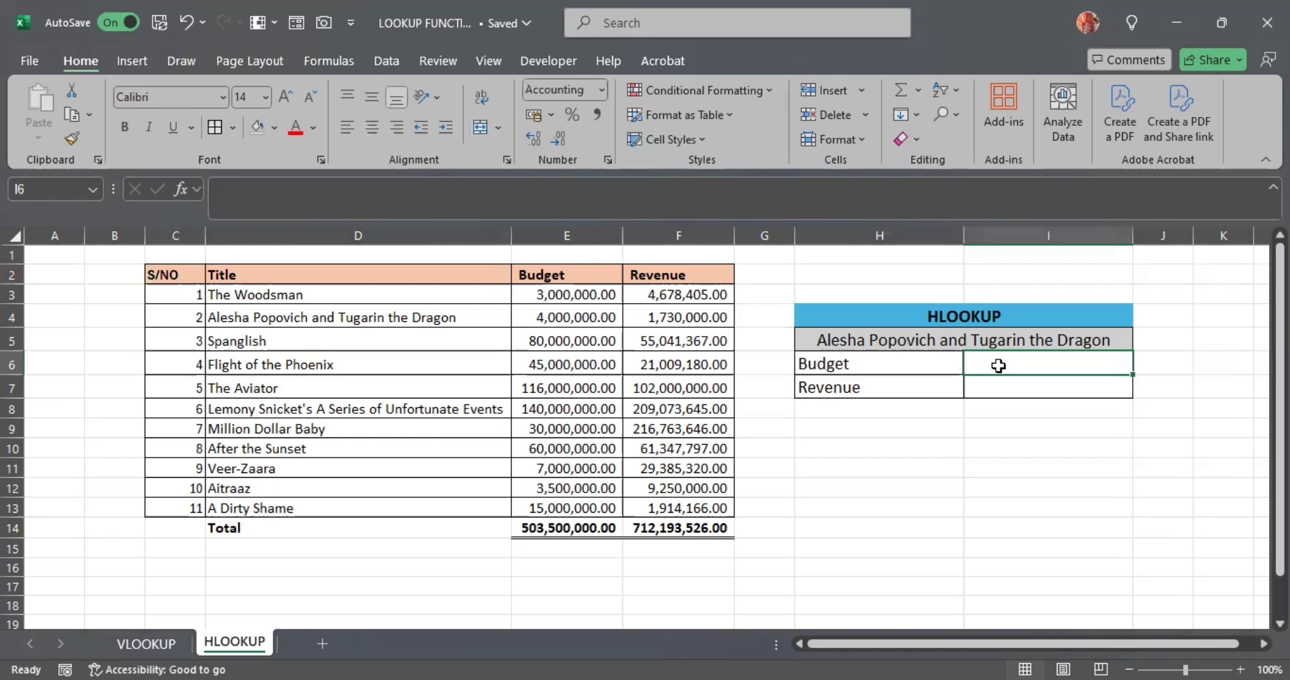
type("=")
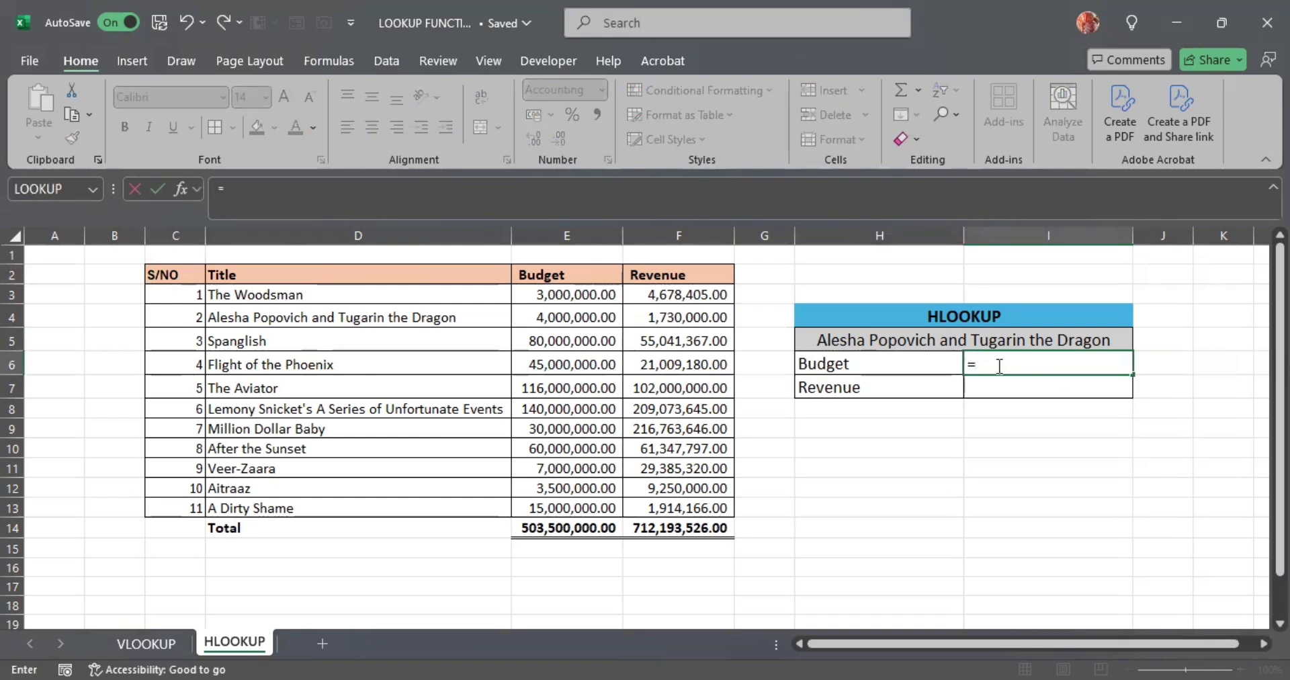
type("hloo")
double_click(1024, 387)
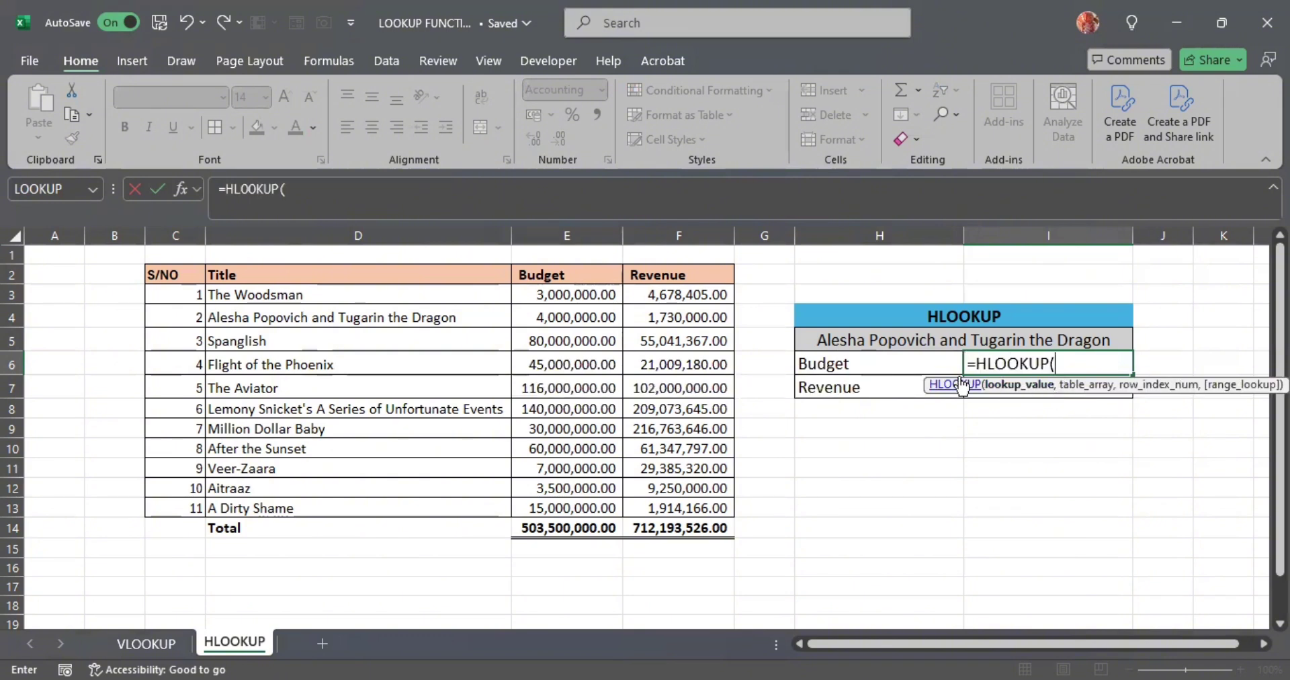
left_click(905, 358)
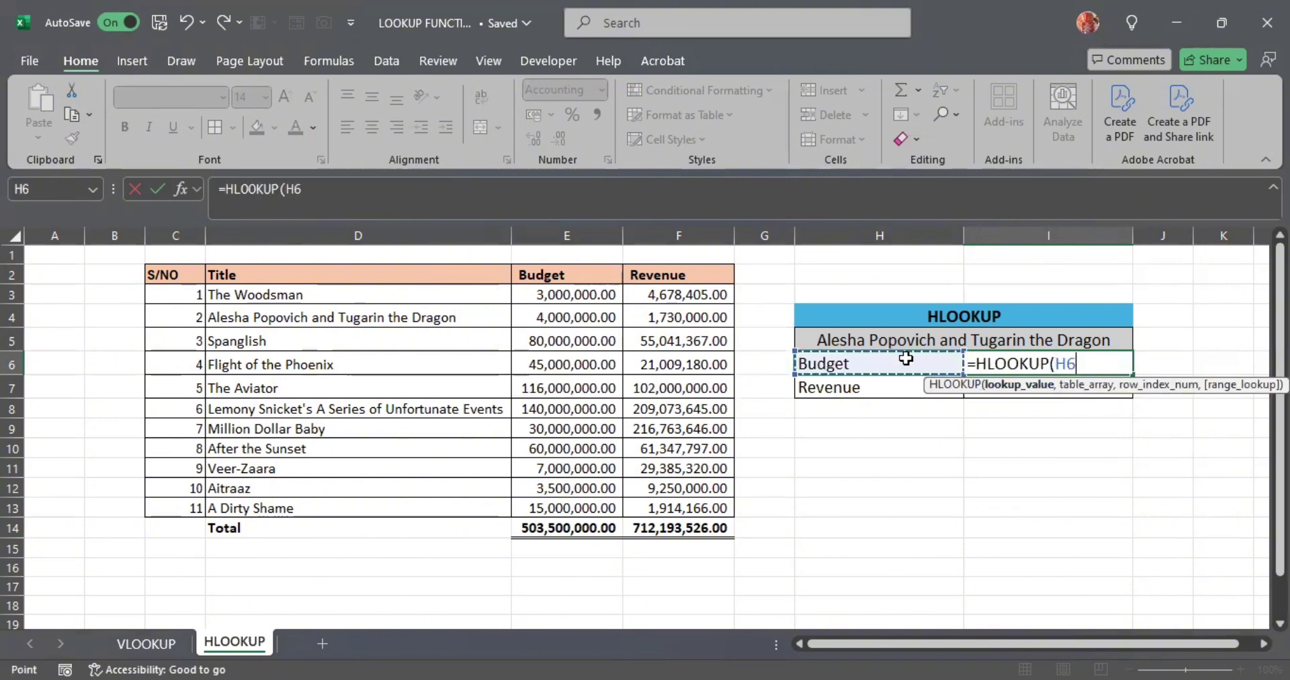
type(",")
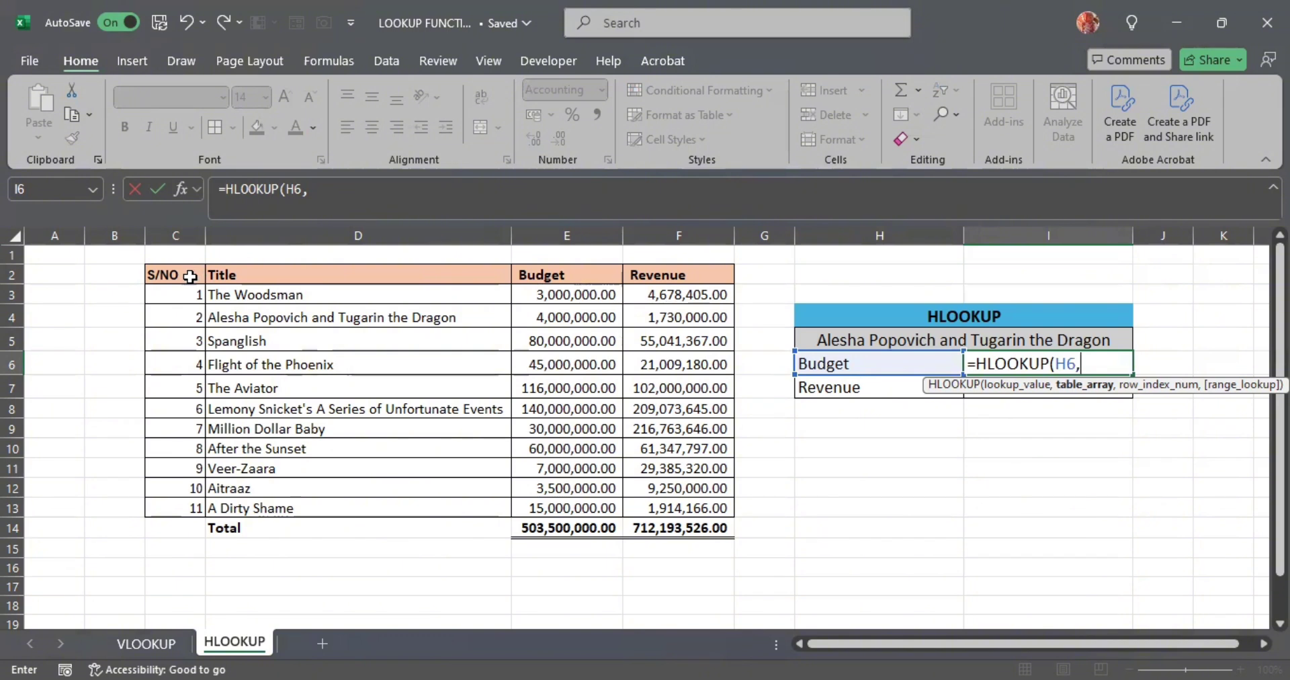
- Set the movie table C2:F13, including its header row and excluding the Total row, as the HLOOKUP table array
left_click_drag(190, 276, 290, 276)
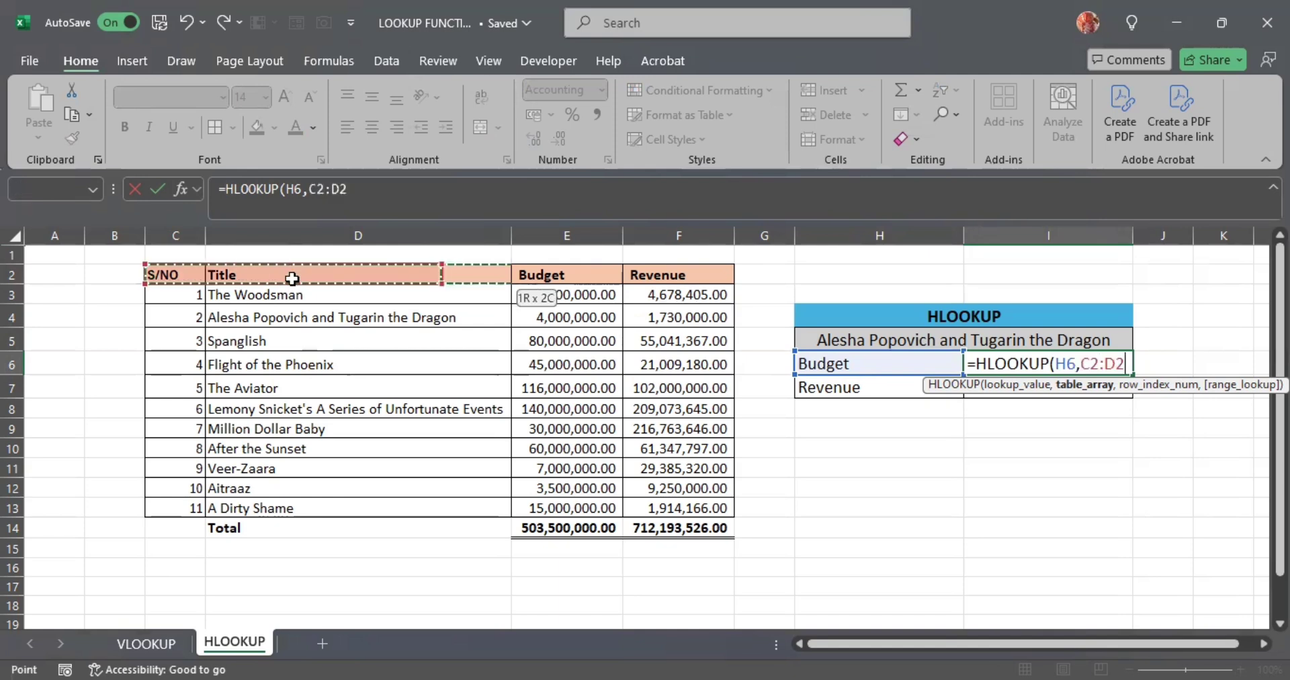
left_click_drag(652, 457, 651, 500)
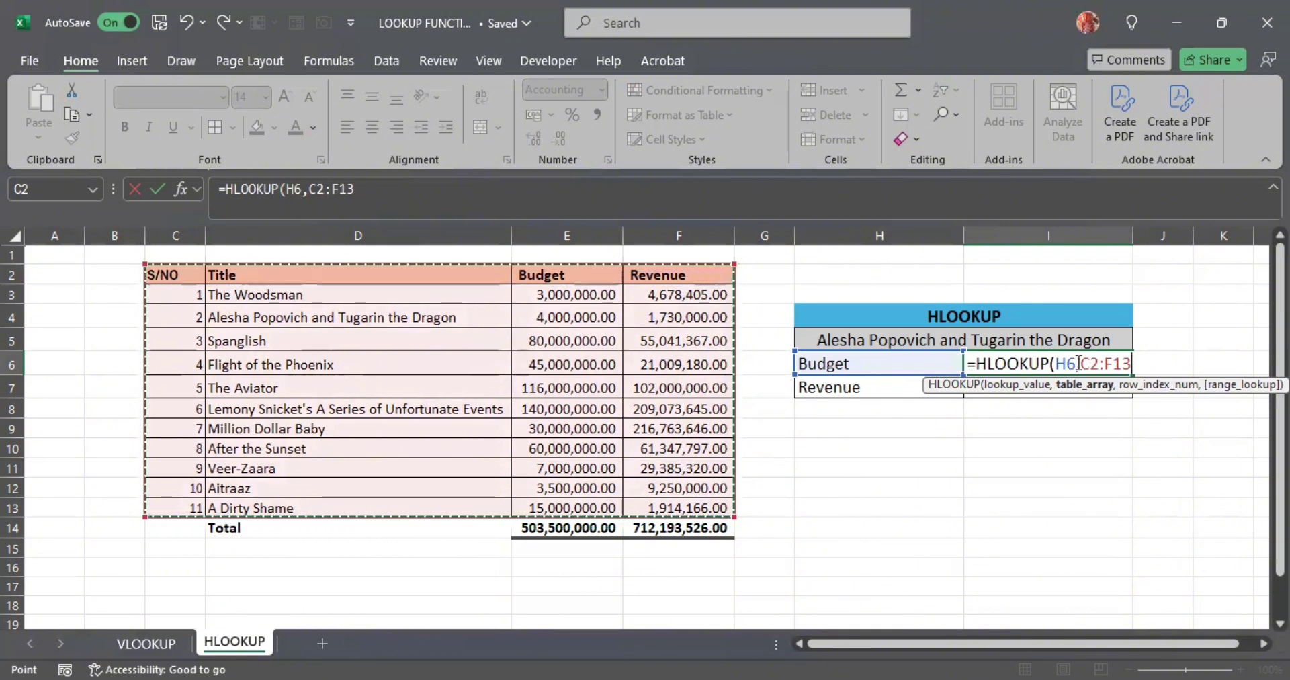
left_click_drag(1078, 363, 1135, 363)
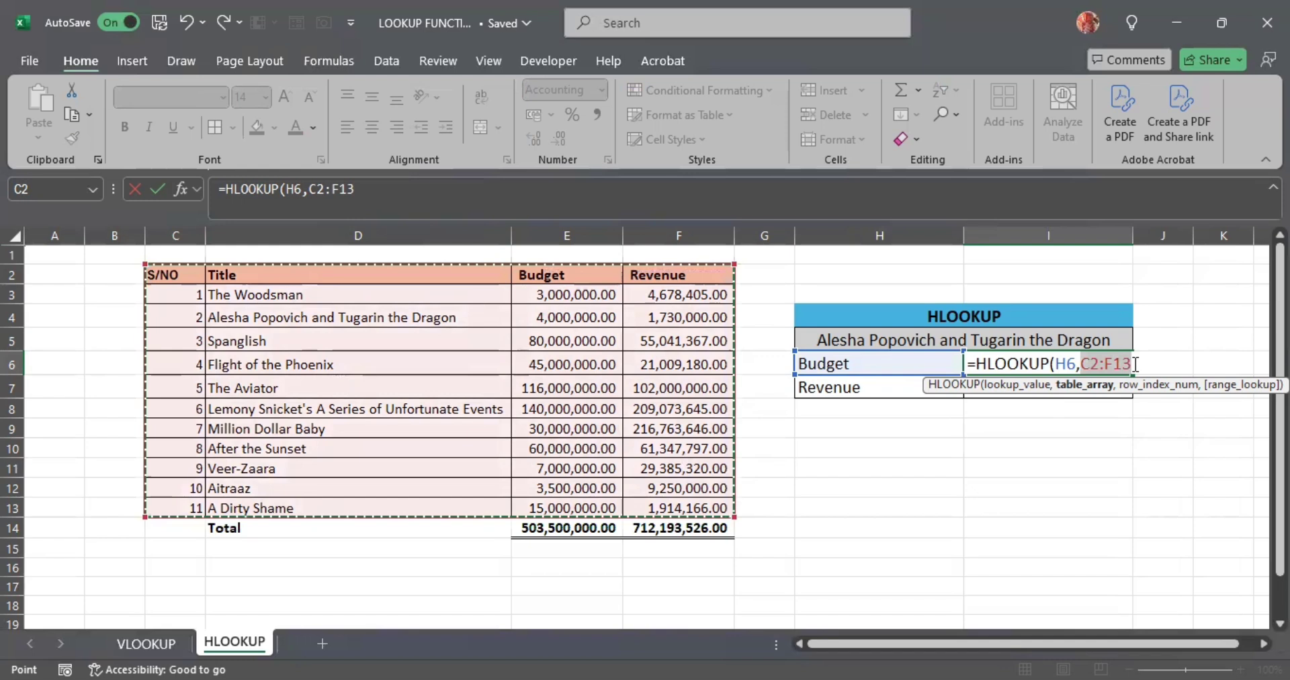
left_click(1135, 363)
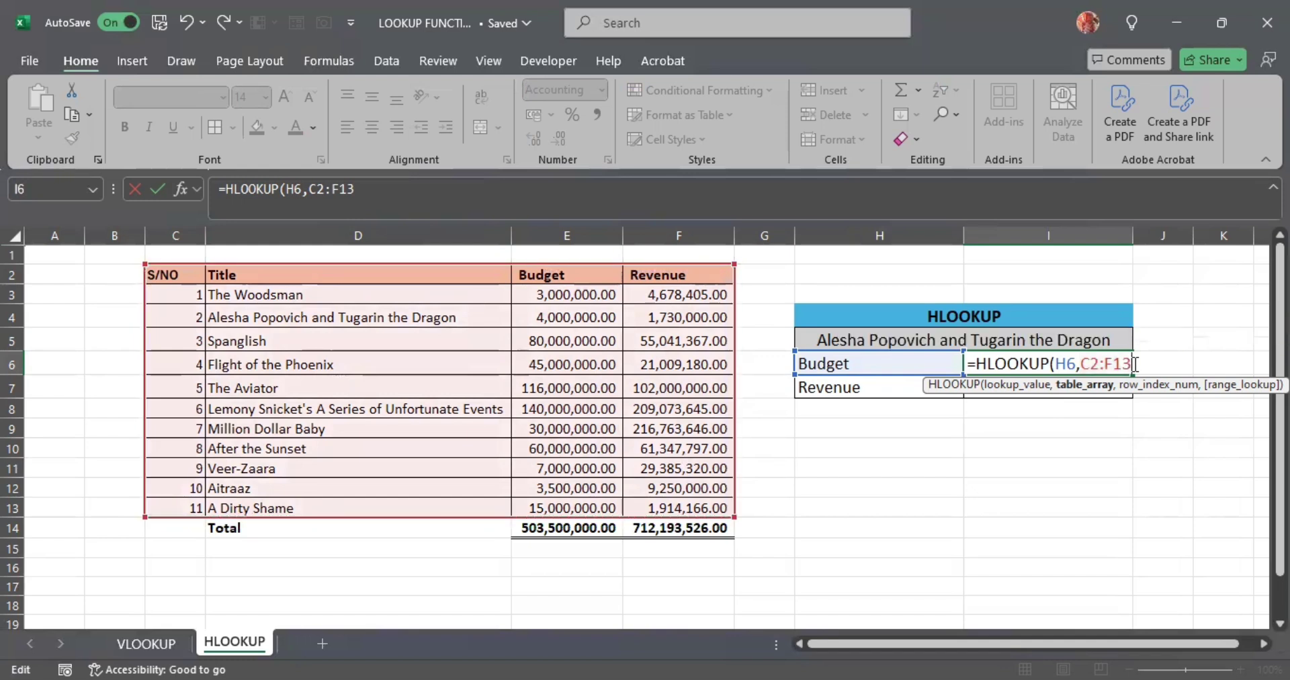
type(",")
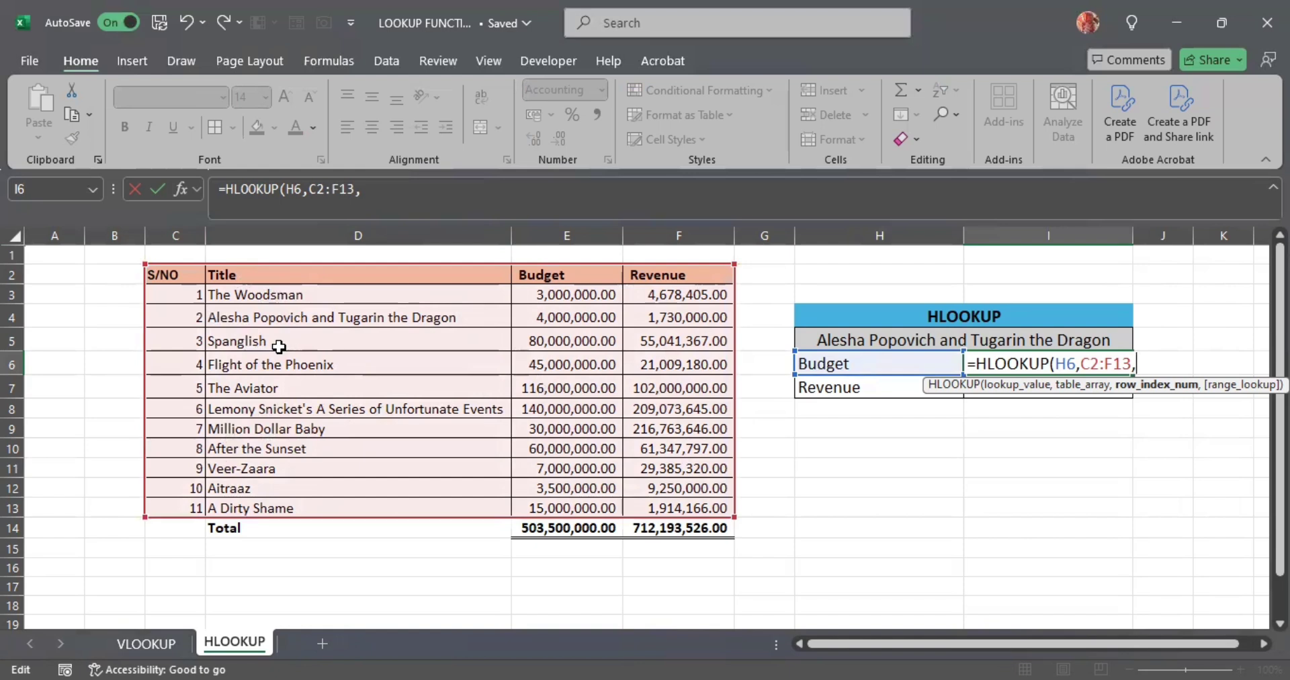
- Finish the Budget HLOOKUP formula with row index 3 and range lookup 0, and enter it
type("3,")
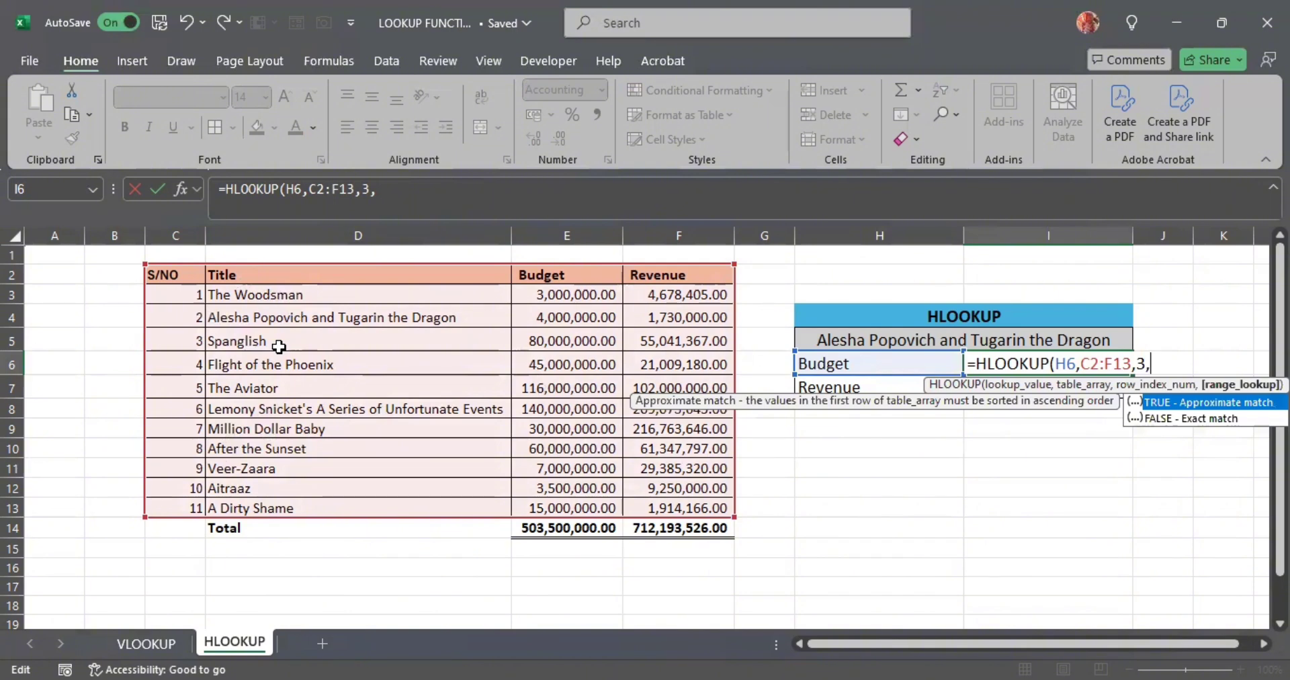
type("0")
key("Return")
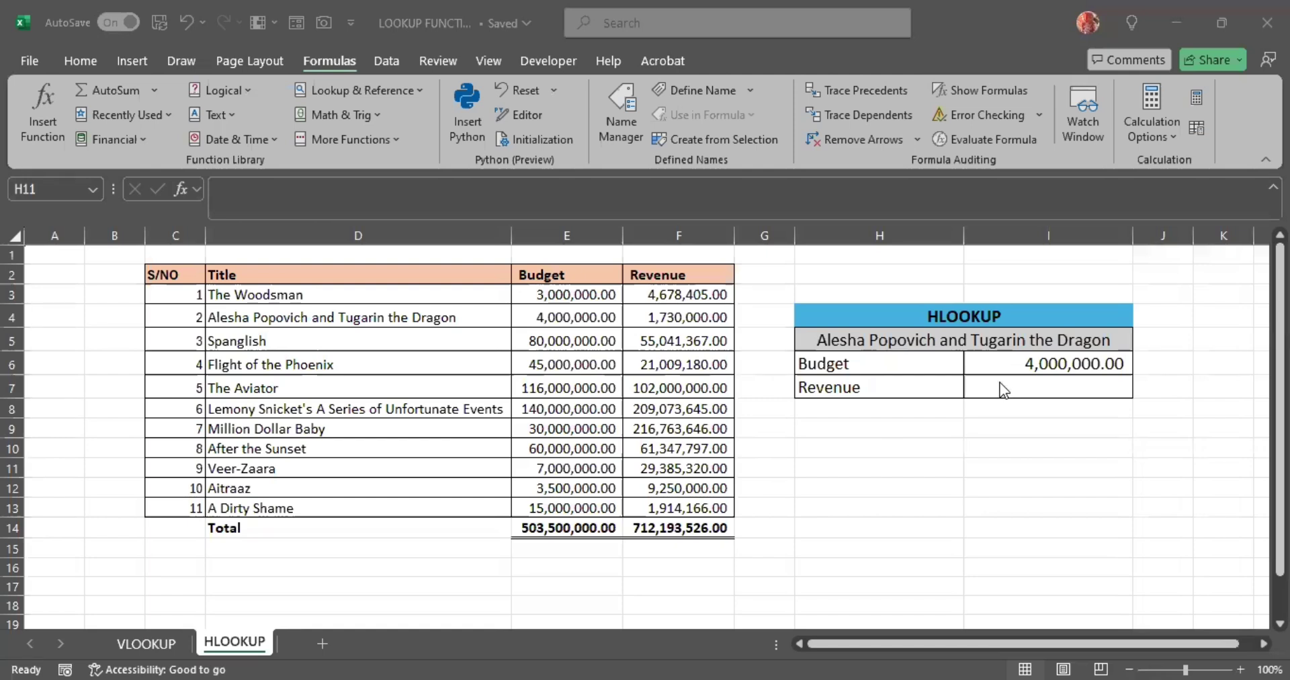
- Start an HLOOKUP function in cell I7 beside Revenue, using H7 as the lookup value
double_click(1000, 383)
left_click(1000, 382)
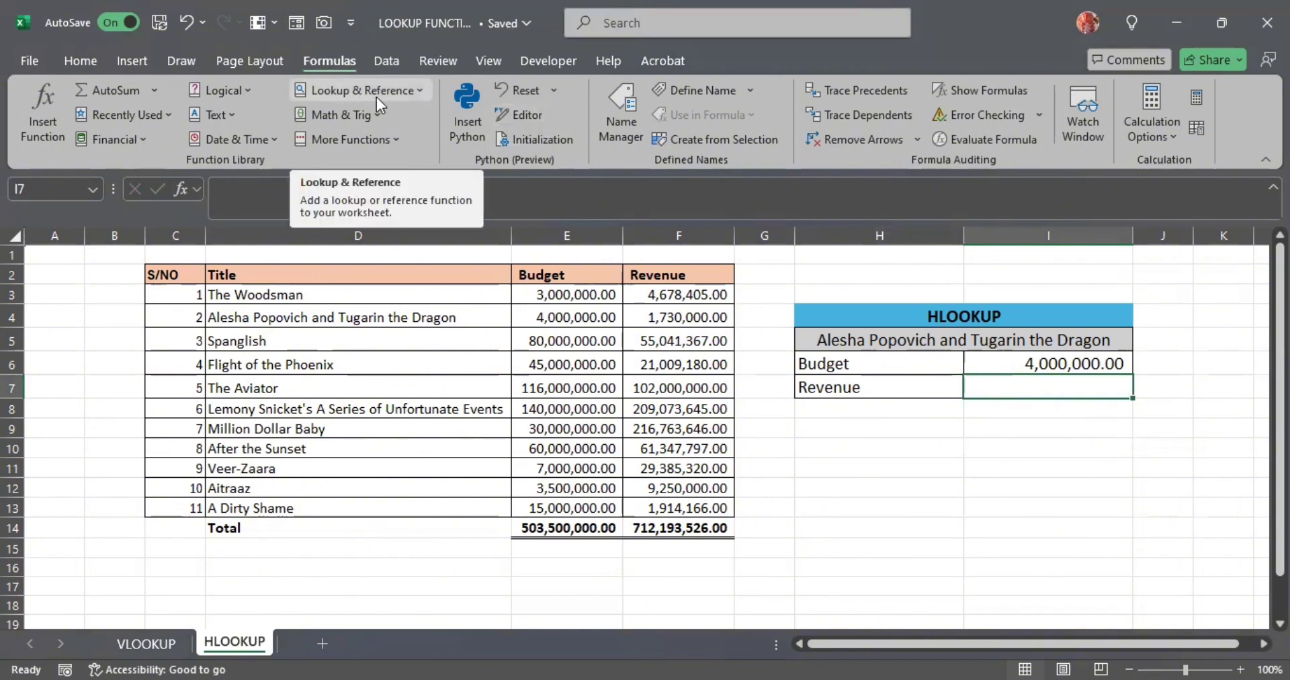
left_click(410, 90)
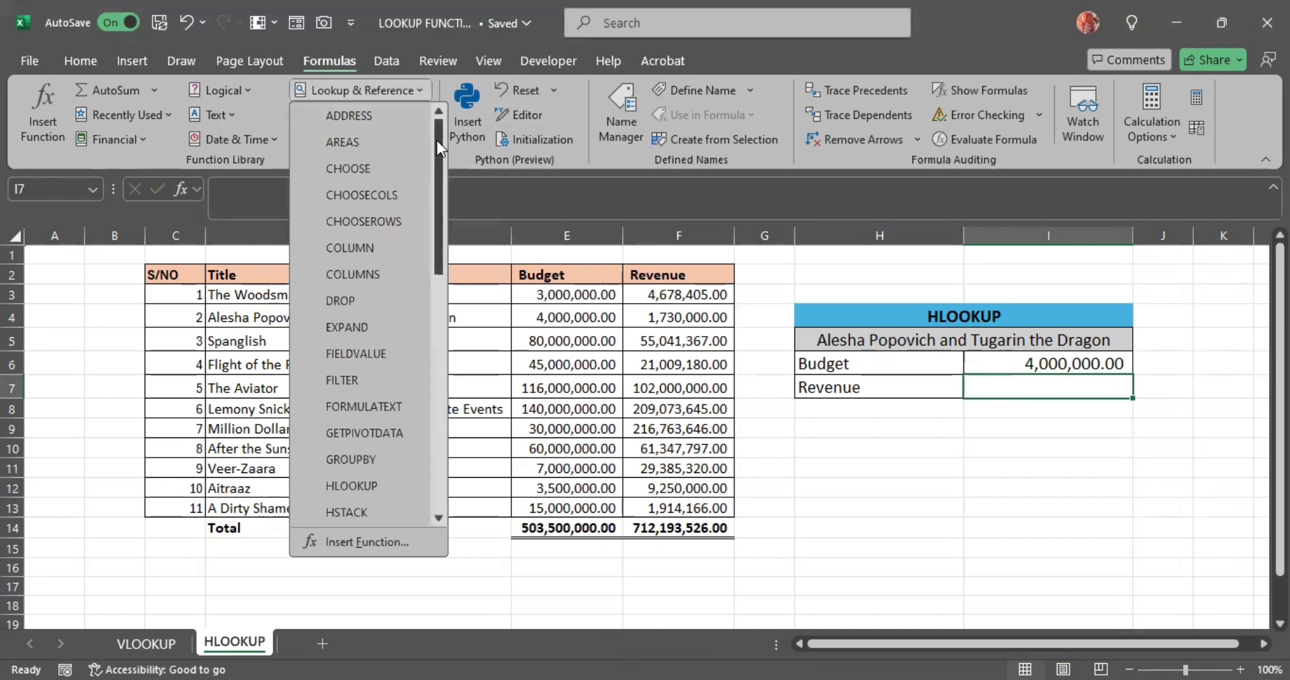
left_click_drag(437, 139, 423, 181)
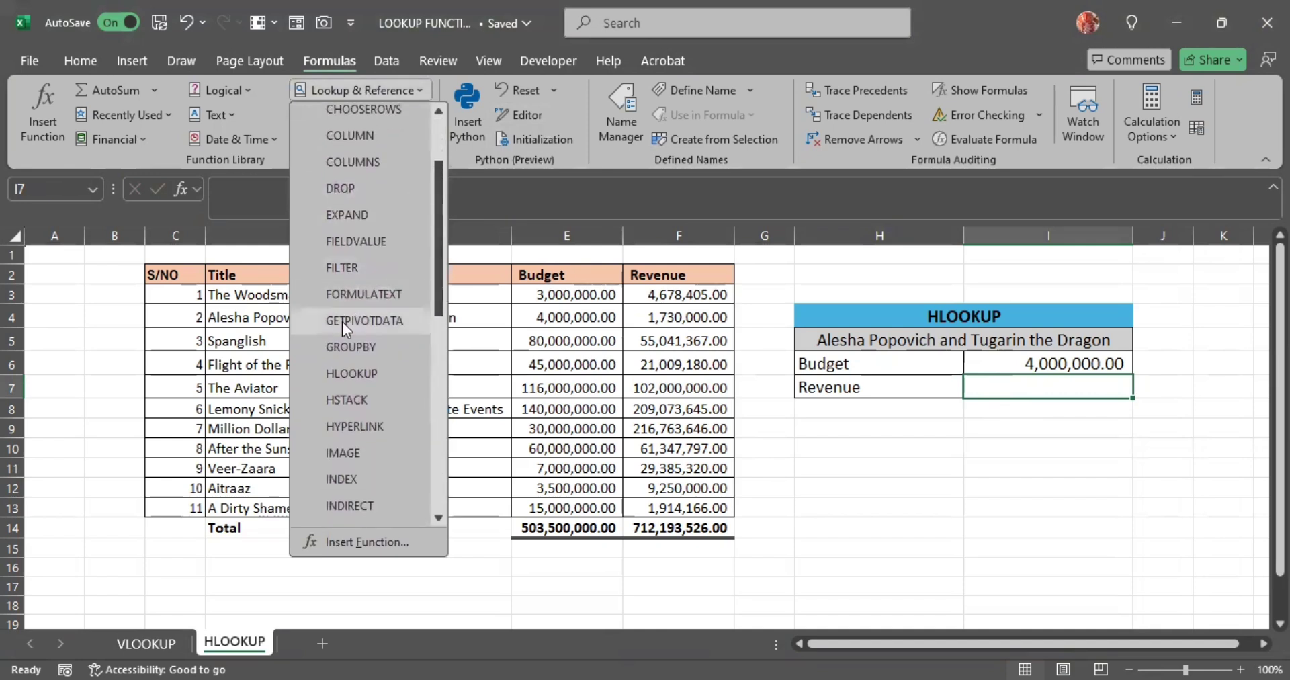
left_click(351, 374)
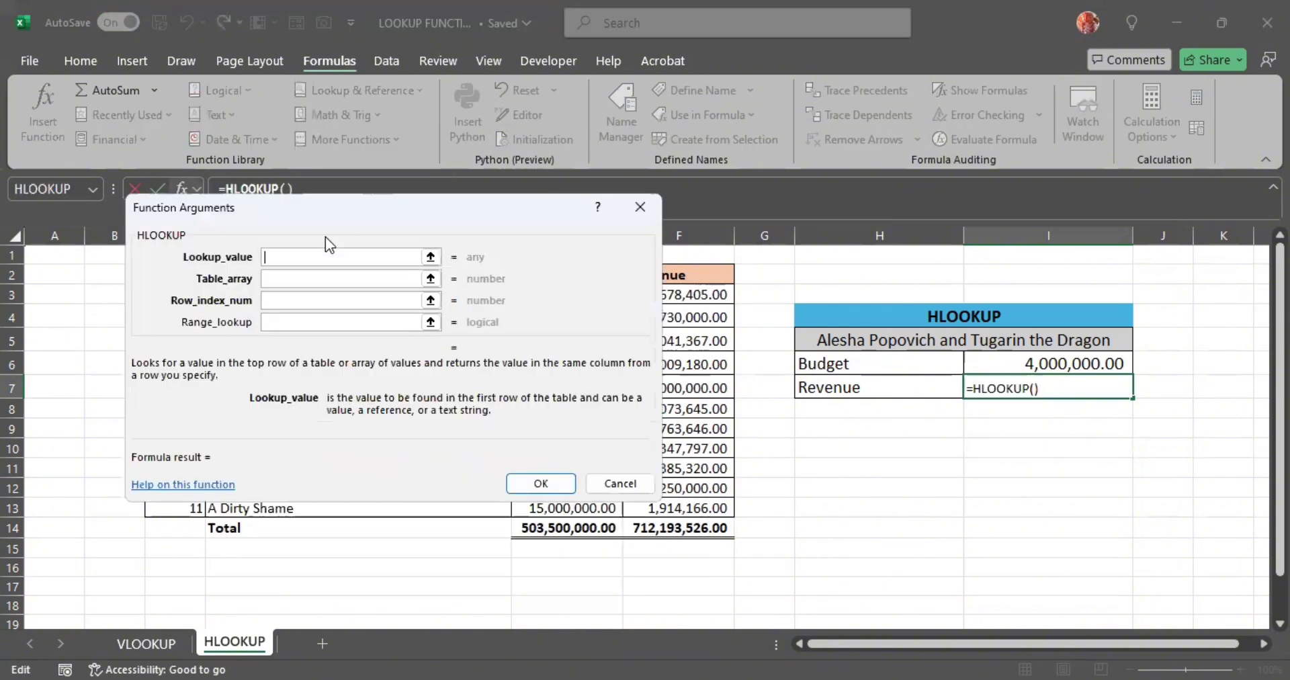
left_click(878, 389)
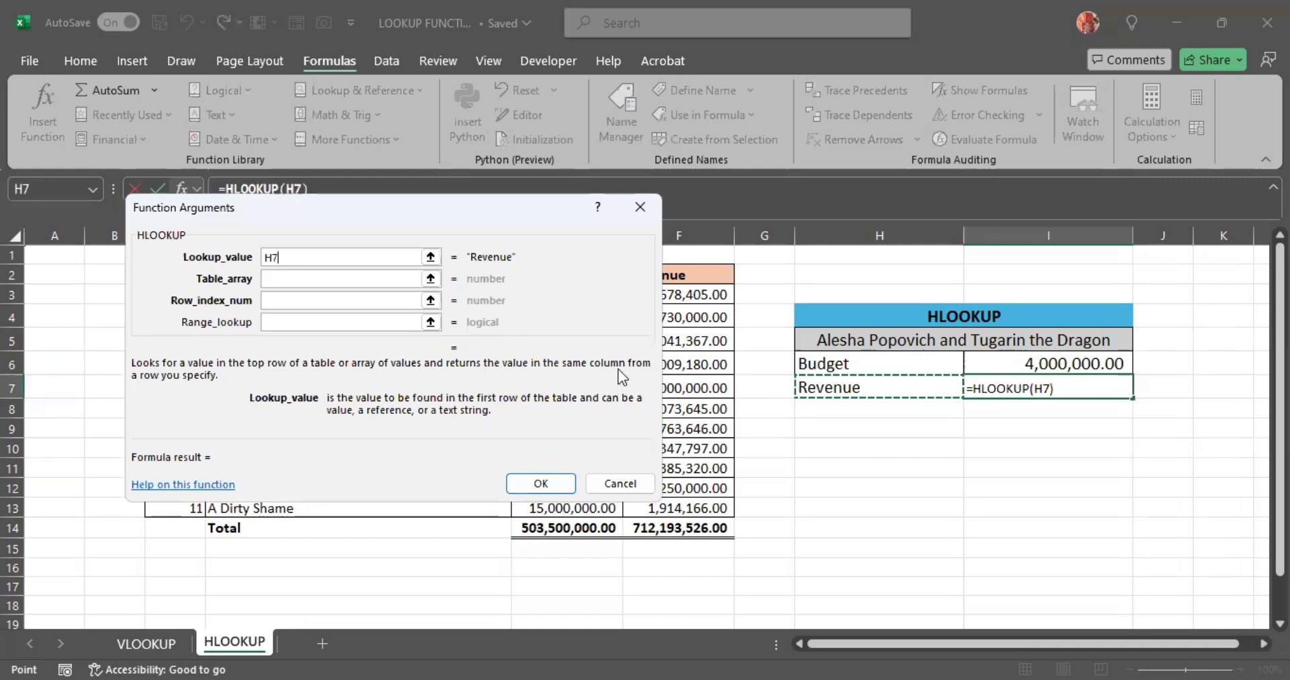
- Set the Revenue HLOOKUP's table array to C2:F13, from the header row through the last movie, leaving out the Total row
left_click(385, 279)
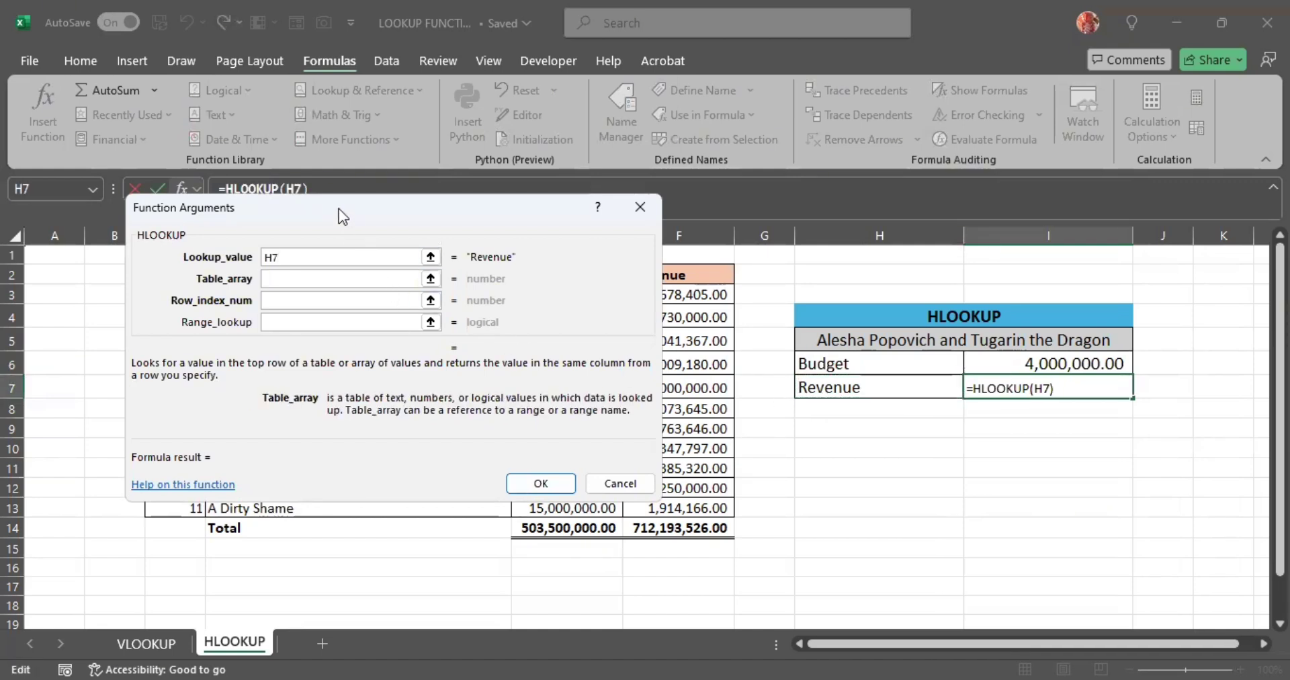
left_click_drag(339, 209, 890, 227)
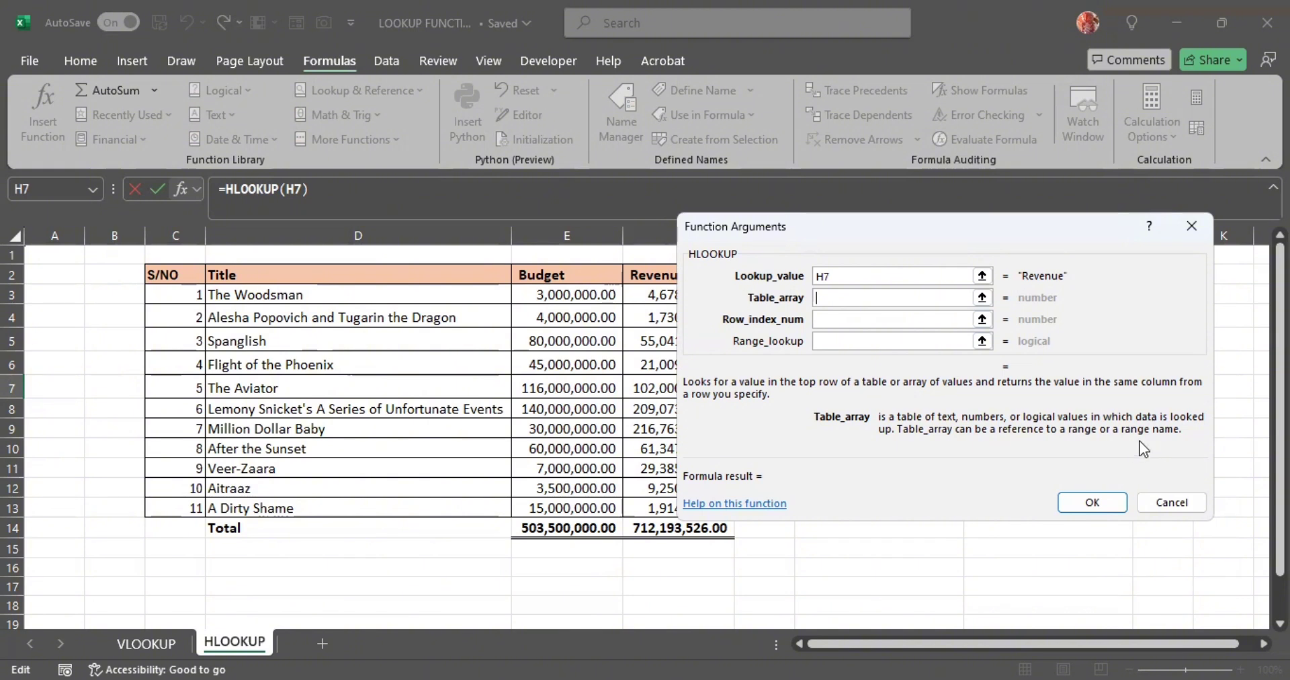
left_click(183, 276)
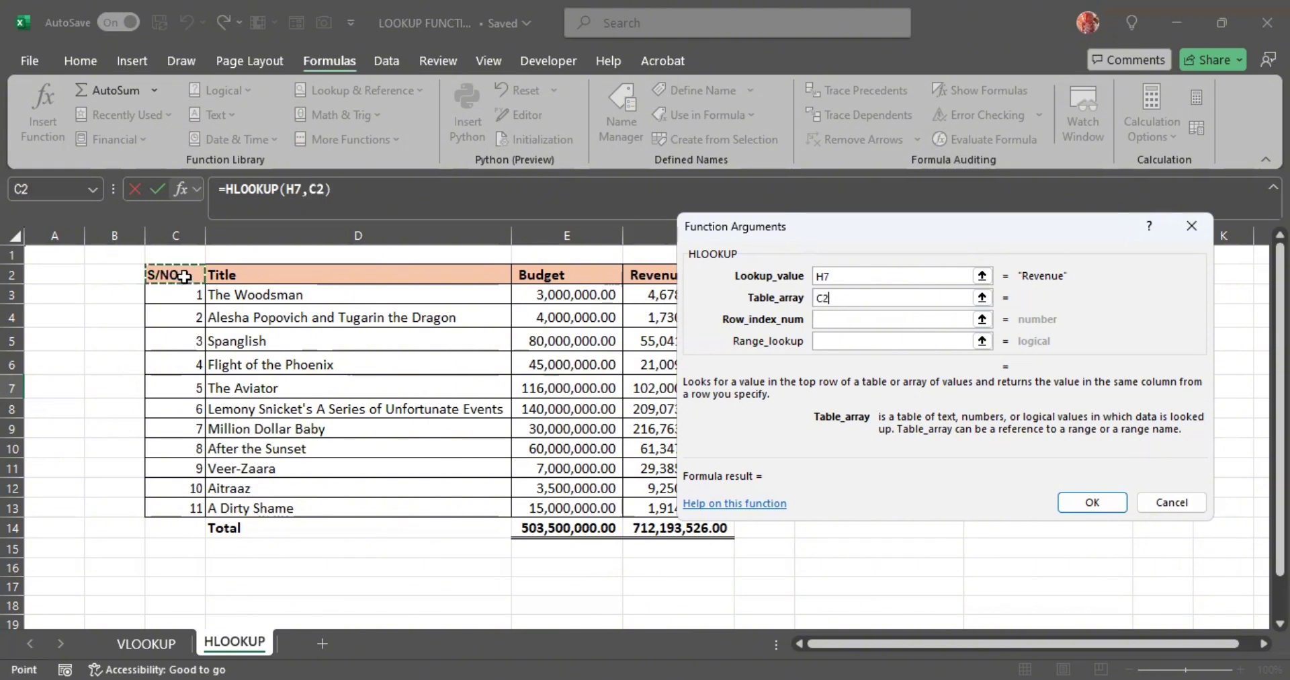
left_click(650, 470, "shift")
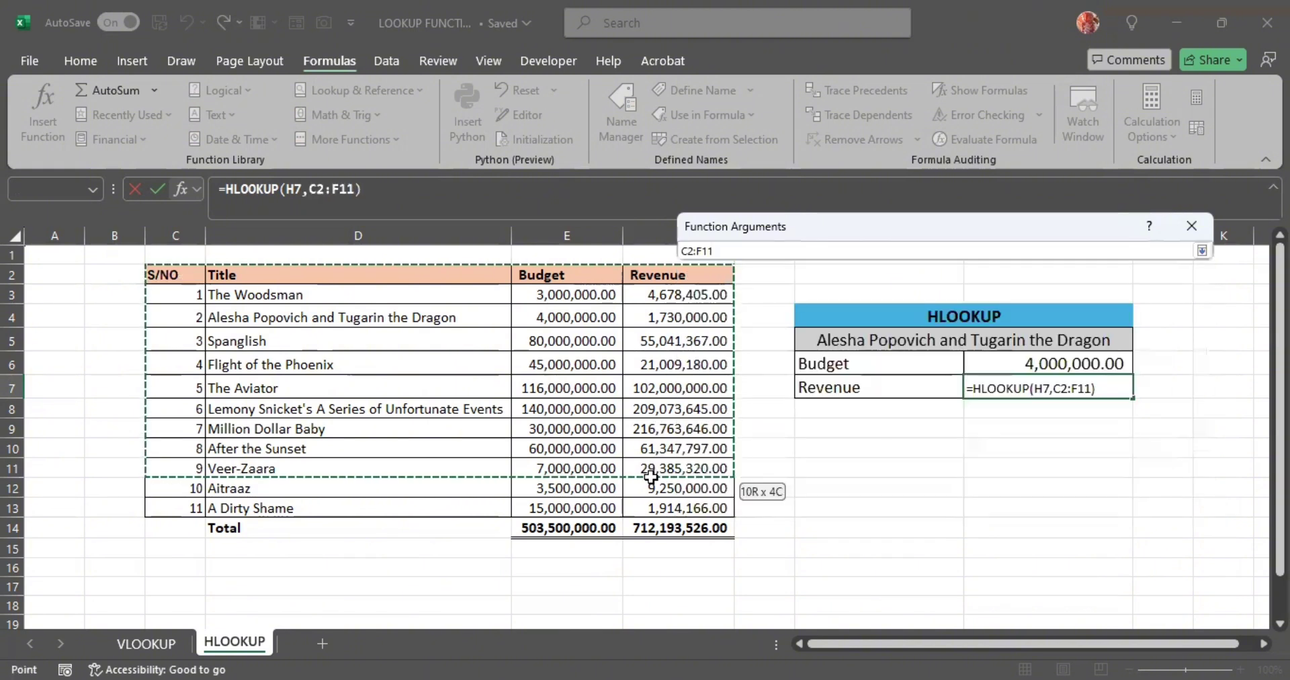
left_click_drag(650, 475, 655, 504)
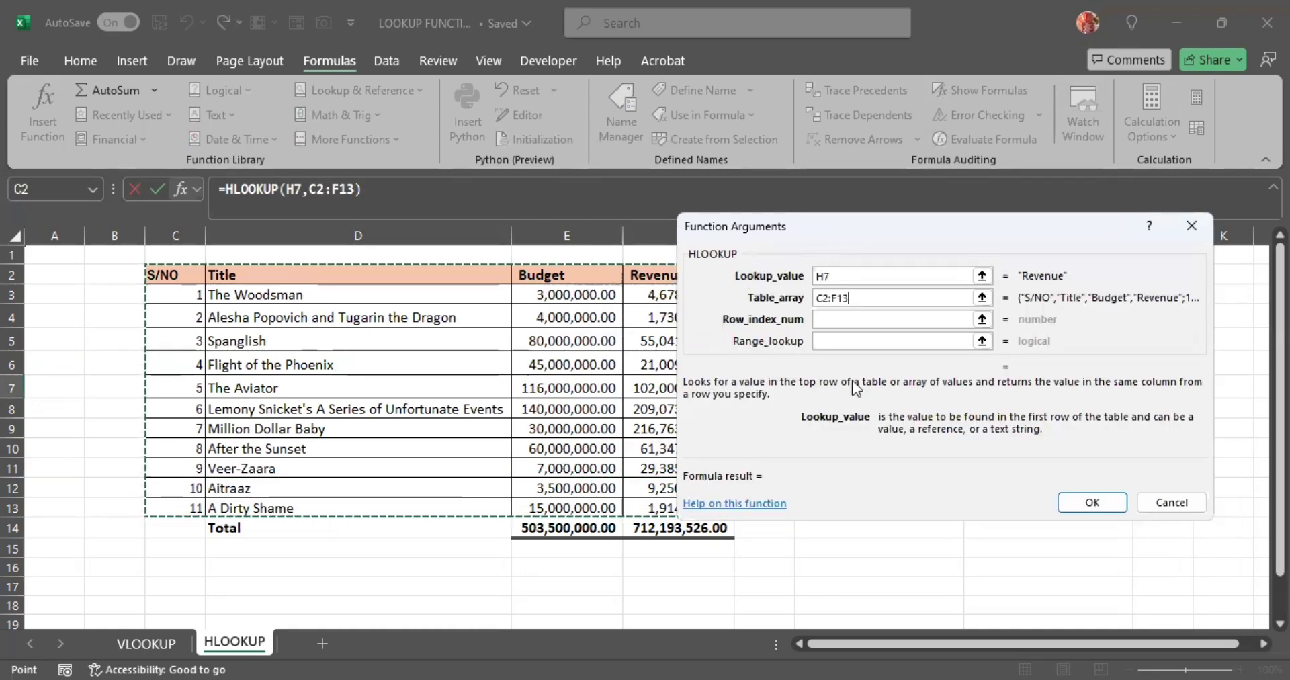
- Complete the Revenue HLOOKUP with row index 3 and range lookup 0, and enter it
left_click_drag(849, 399, 849, 571)
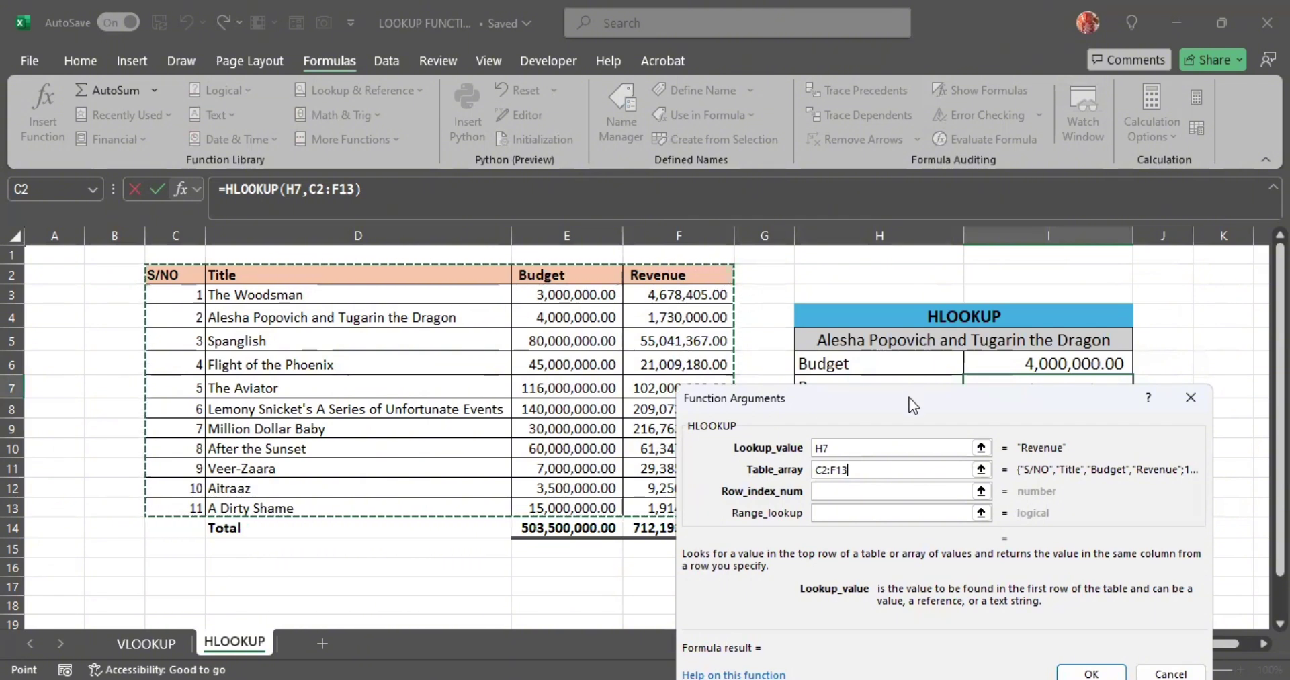
left_click_drag(909, 397, 941, 471)
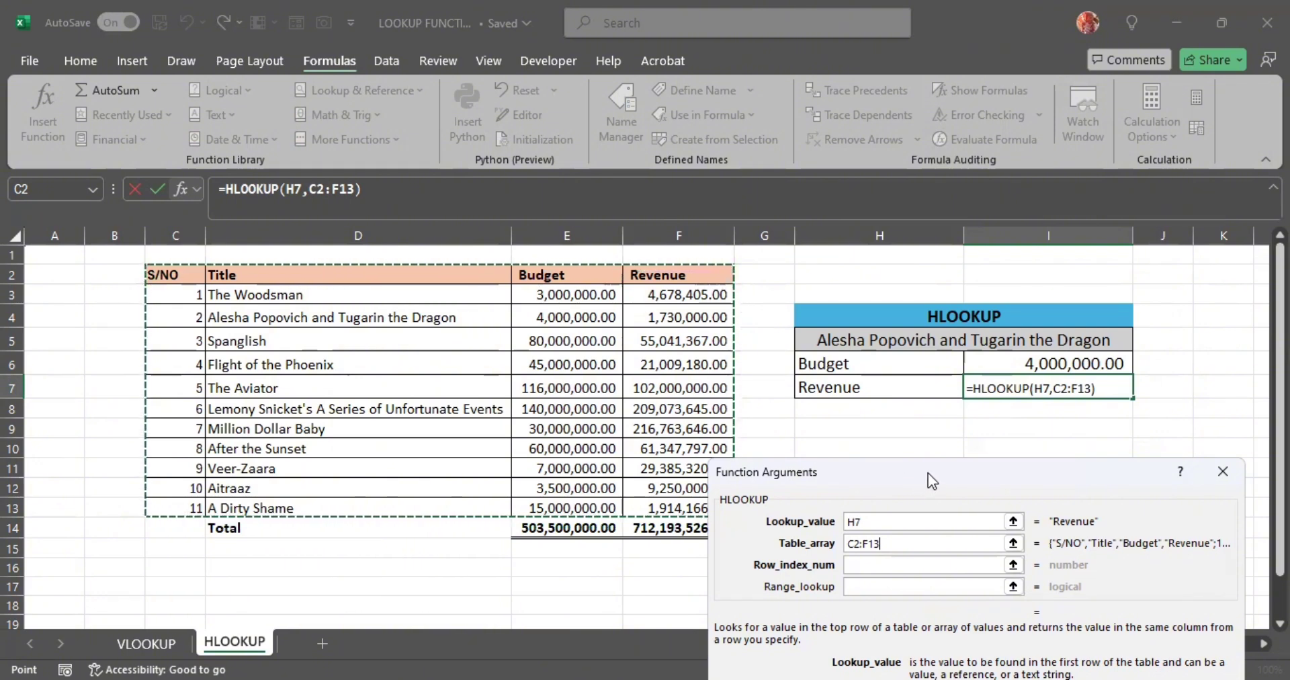
key("Tab")
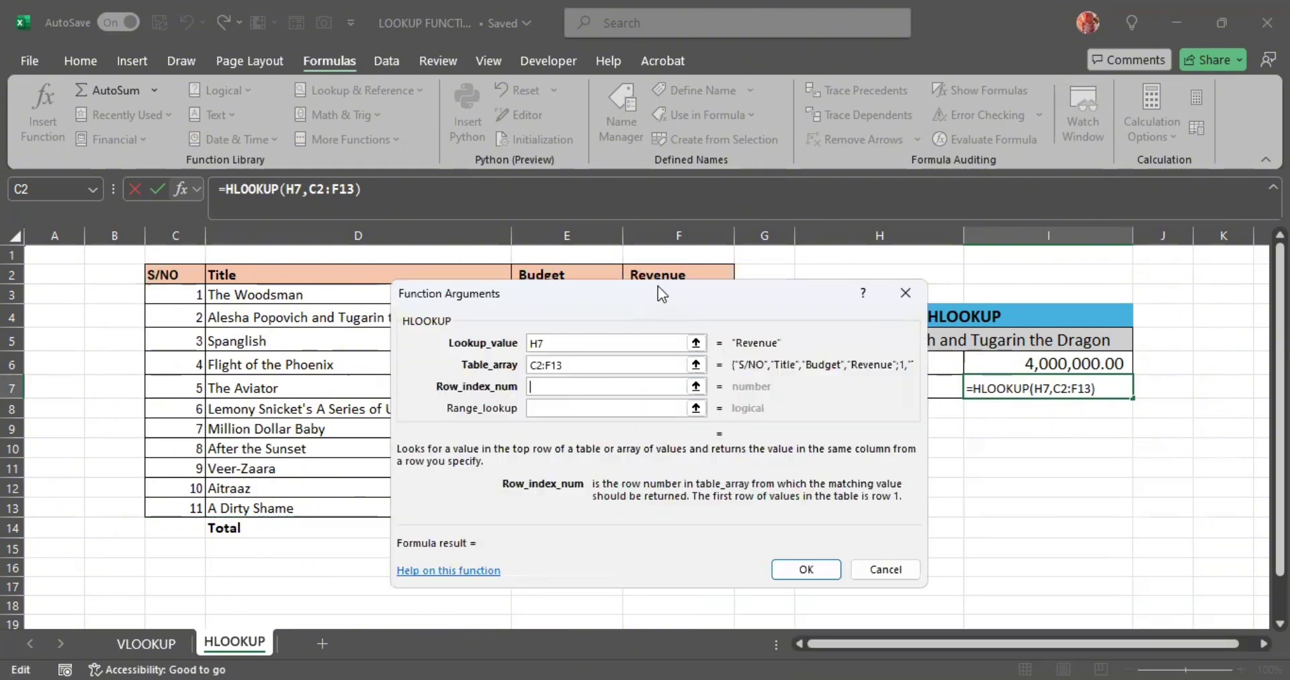
left_click_drag(658, 293, 861, 444)
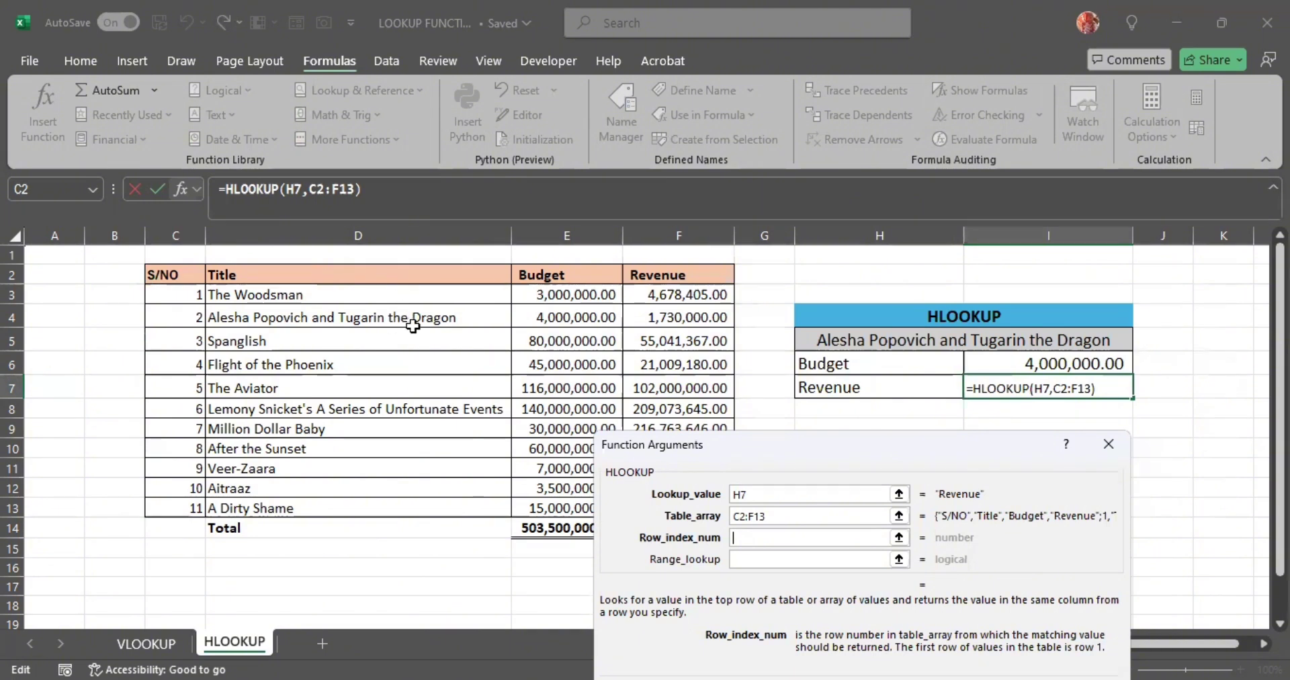
type("3")
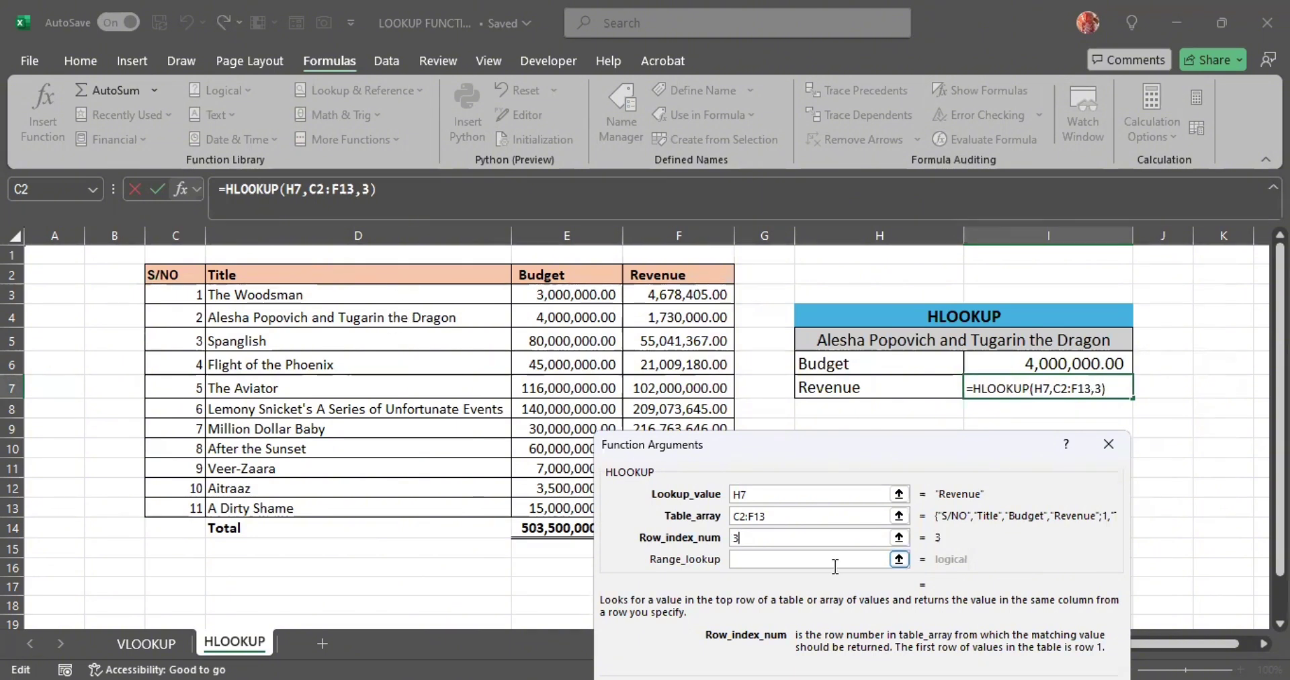
left_click(746, 559)
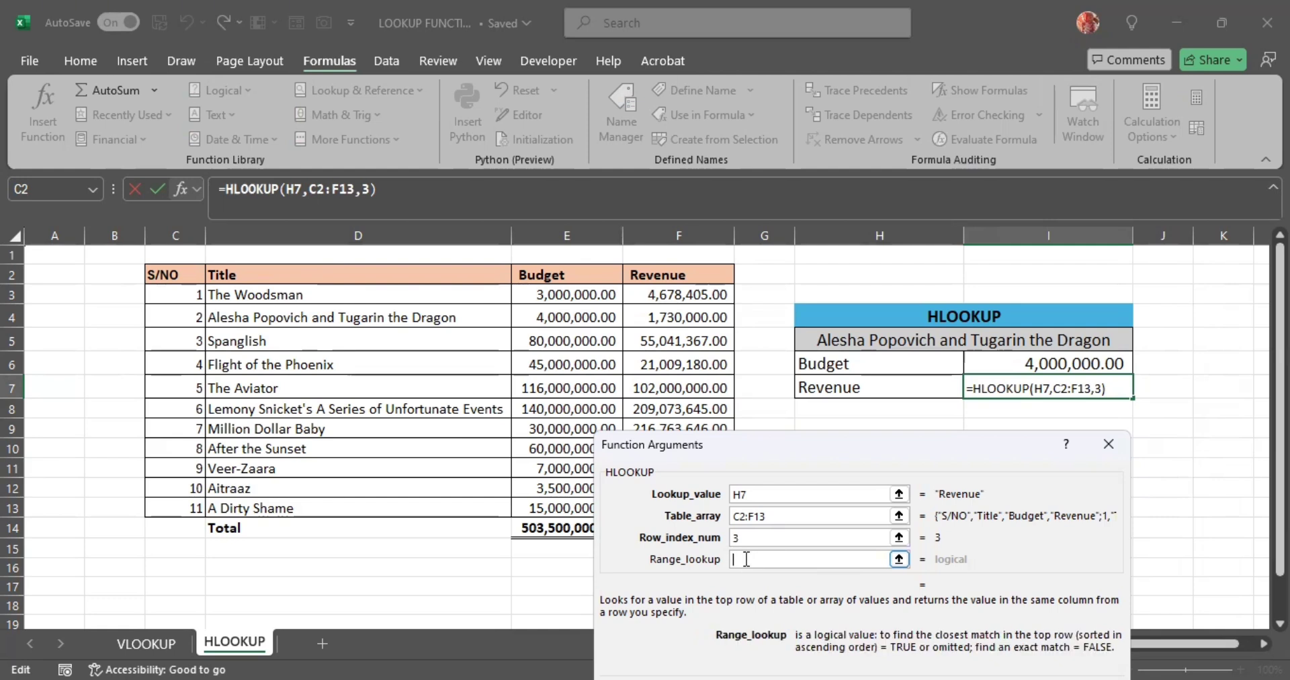
type("0")
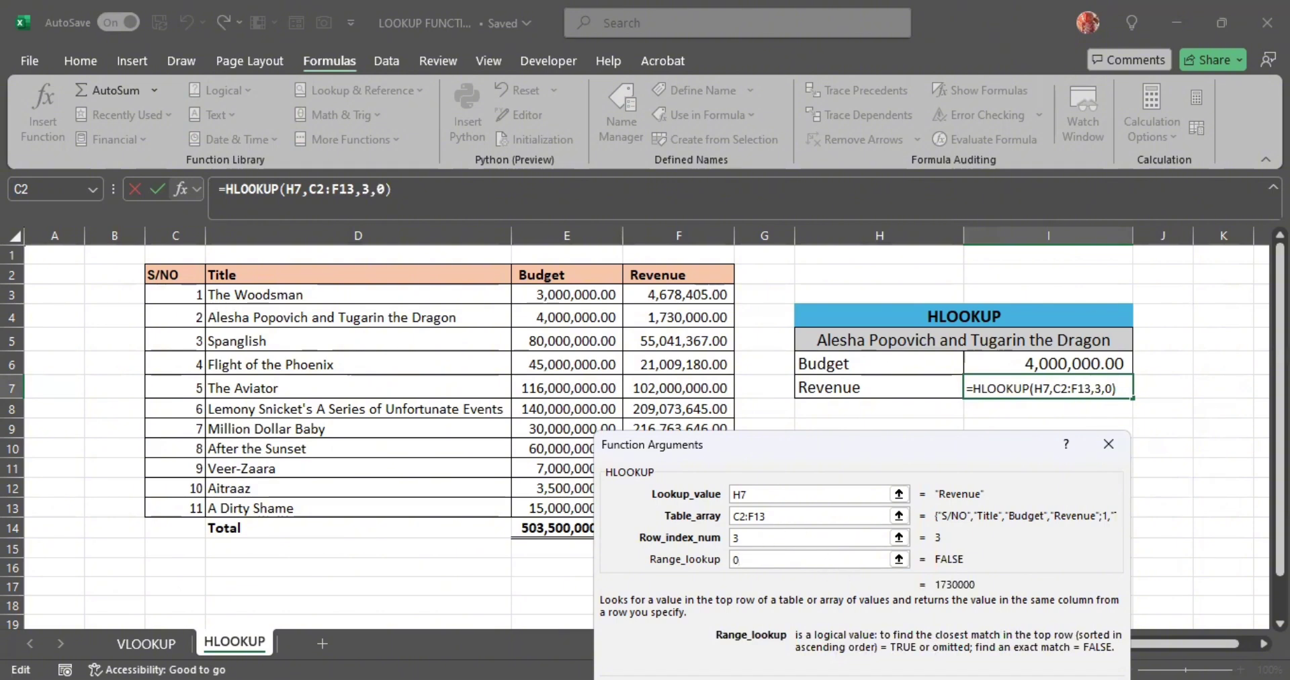
key("Return")
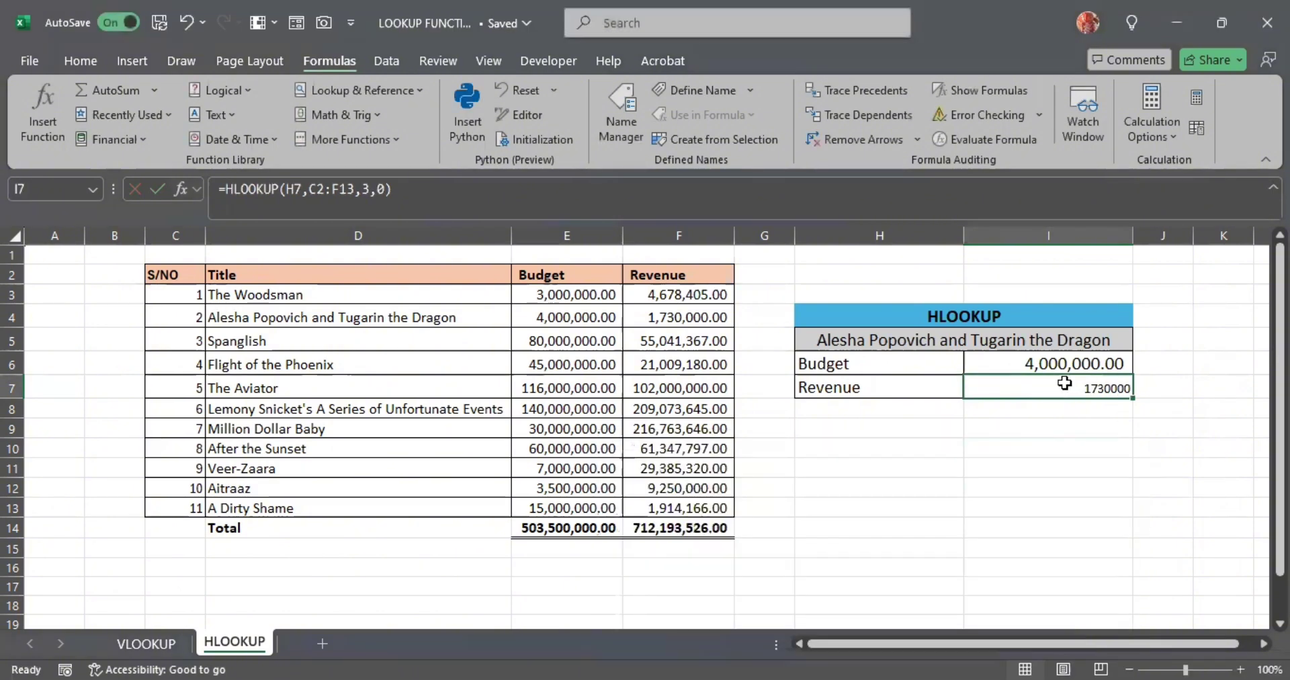
- Format the Revenue result in I7 with the comma-separated Accounting number format and font size 14, and save the workbook
left_click(81, 57)
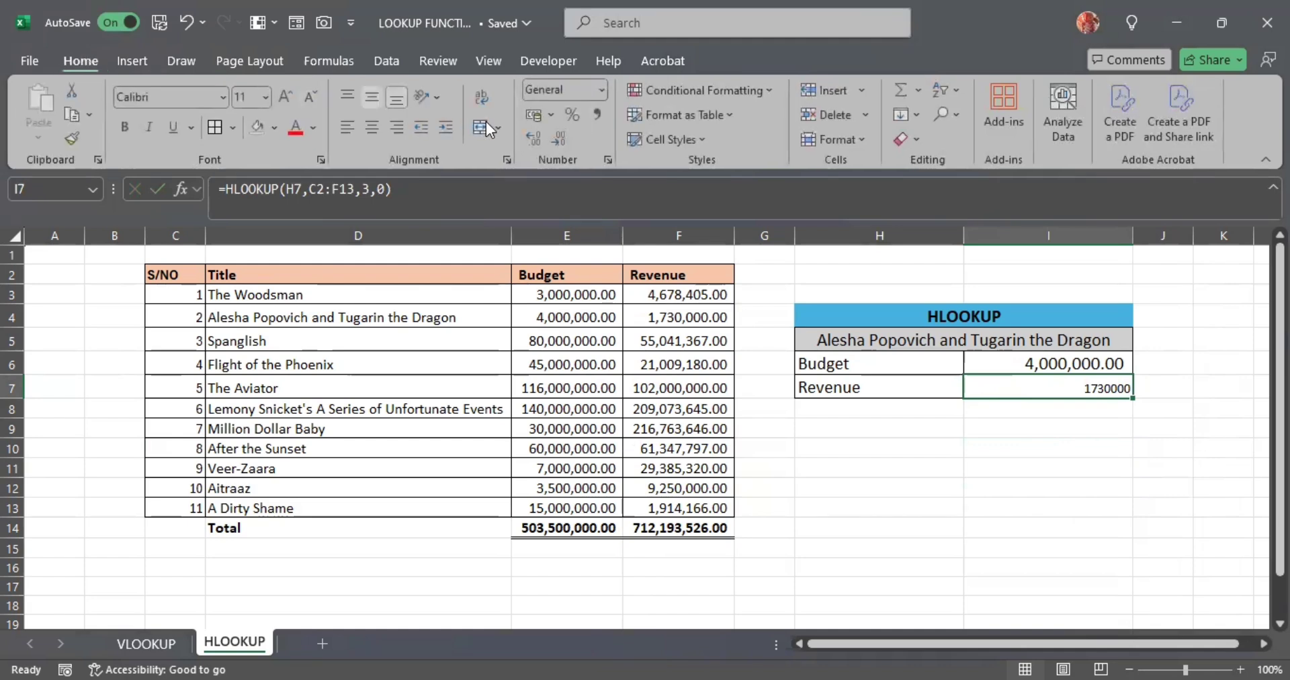
left_click(606, 119)
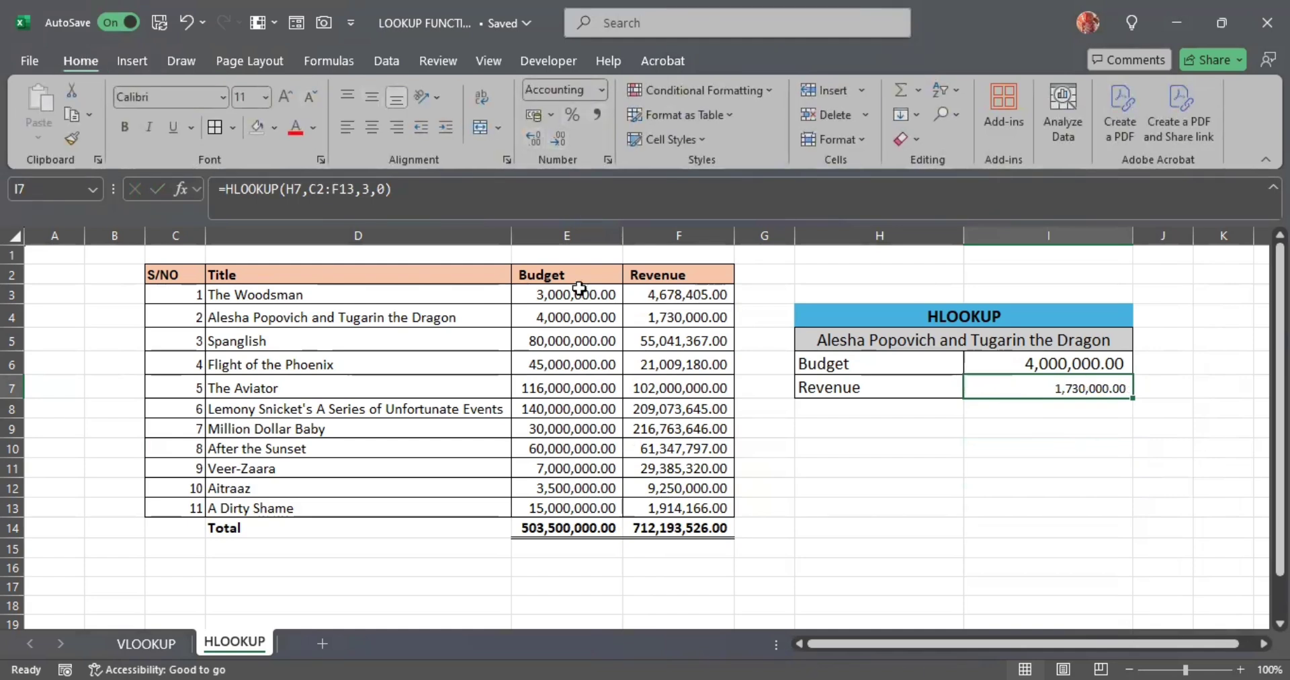
left_click(264, 95)
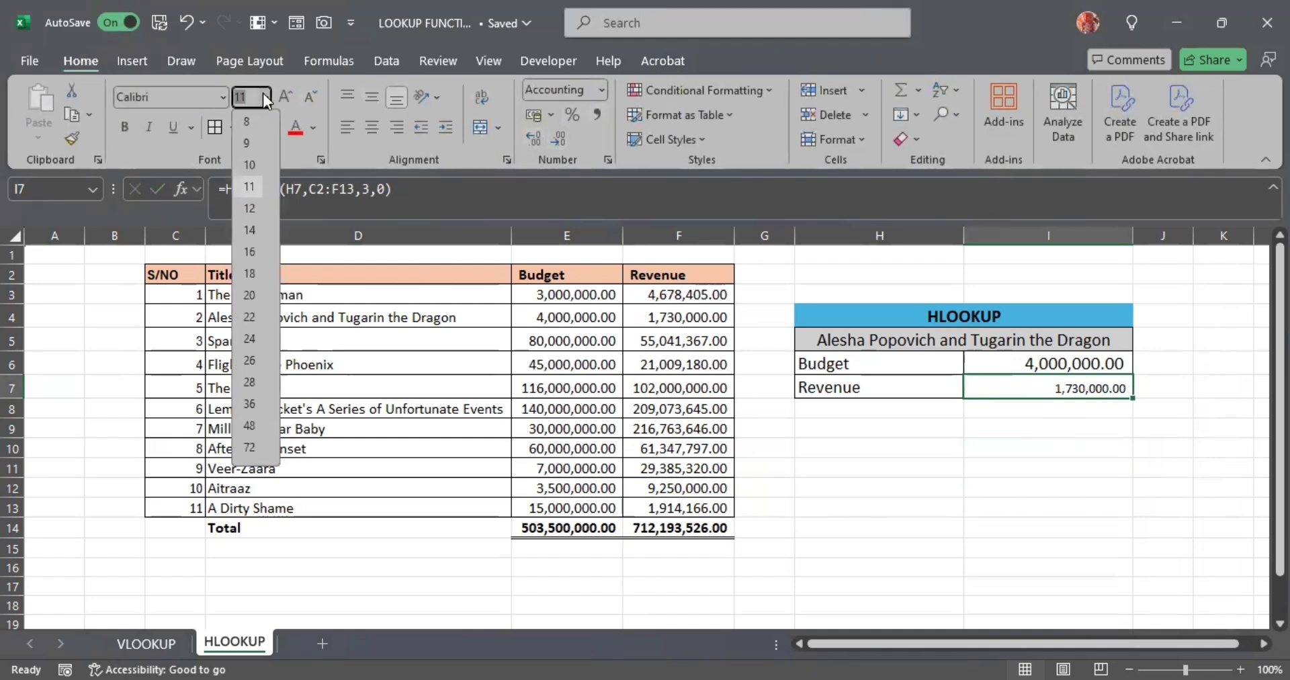
left_click(250, 230)
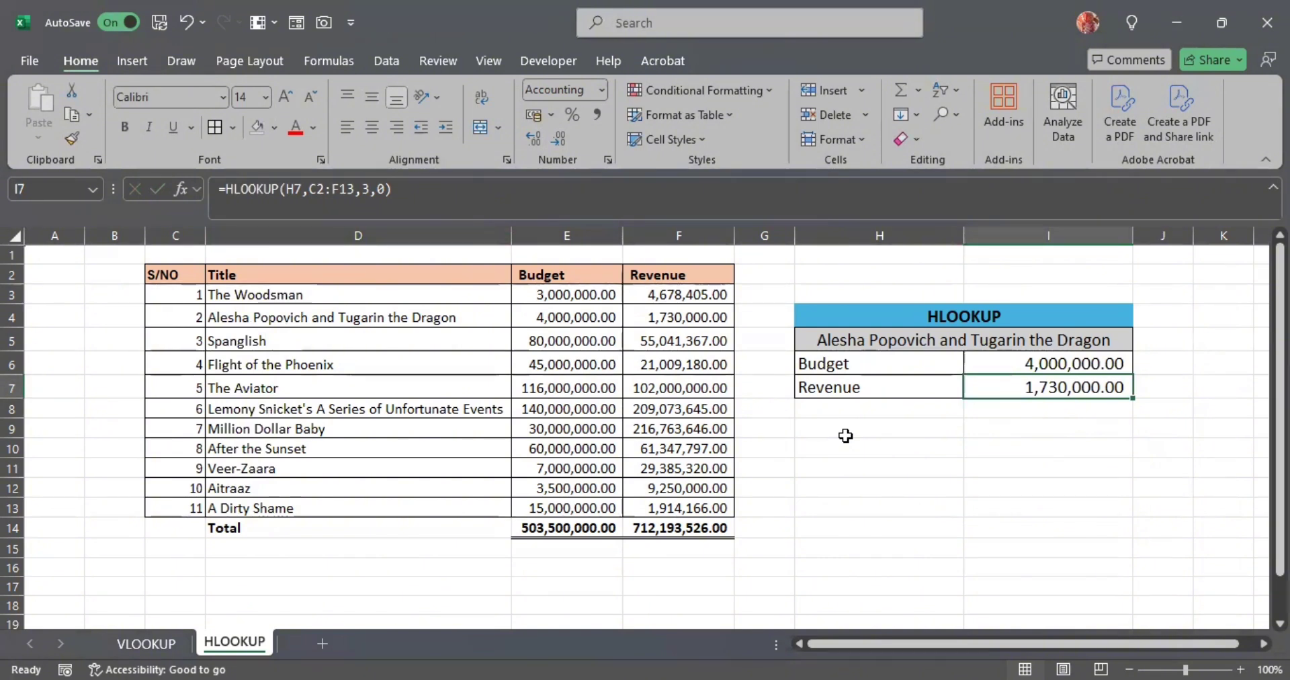
key("ctrl+s")
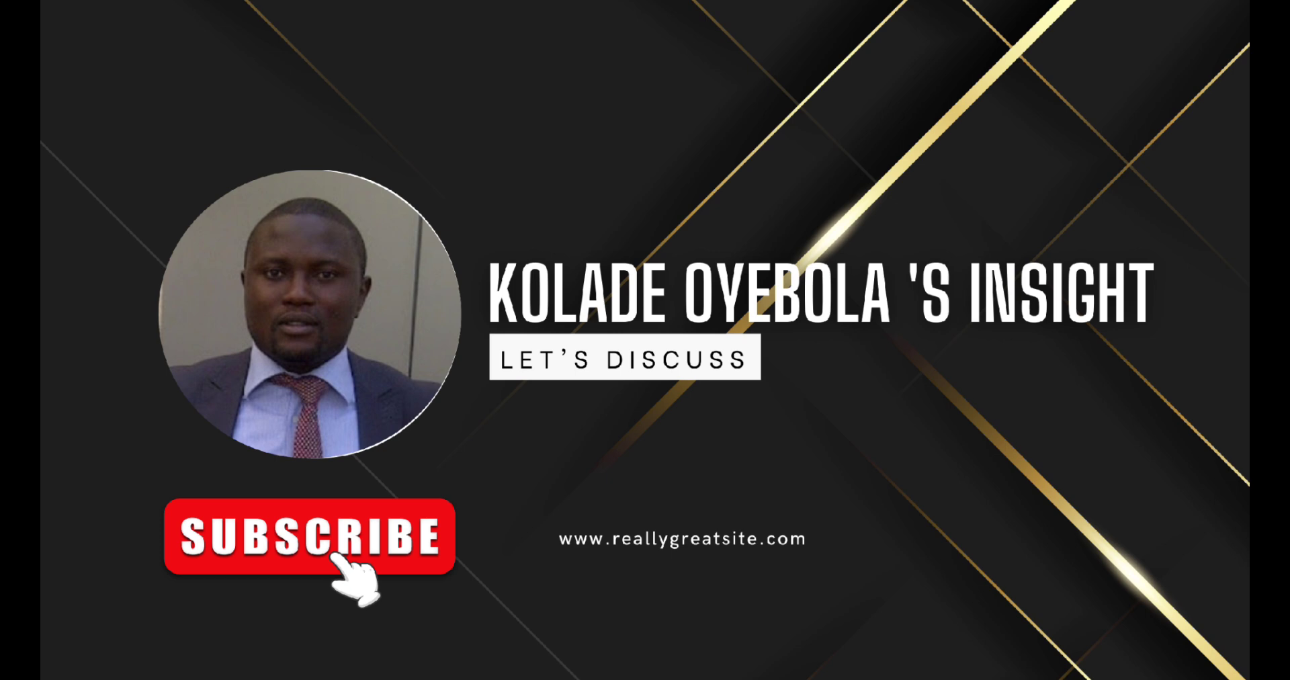